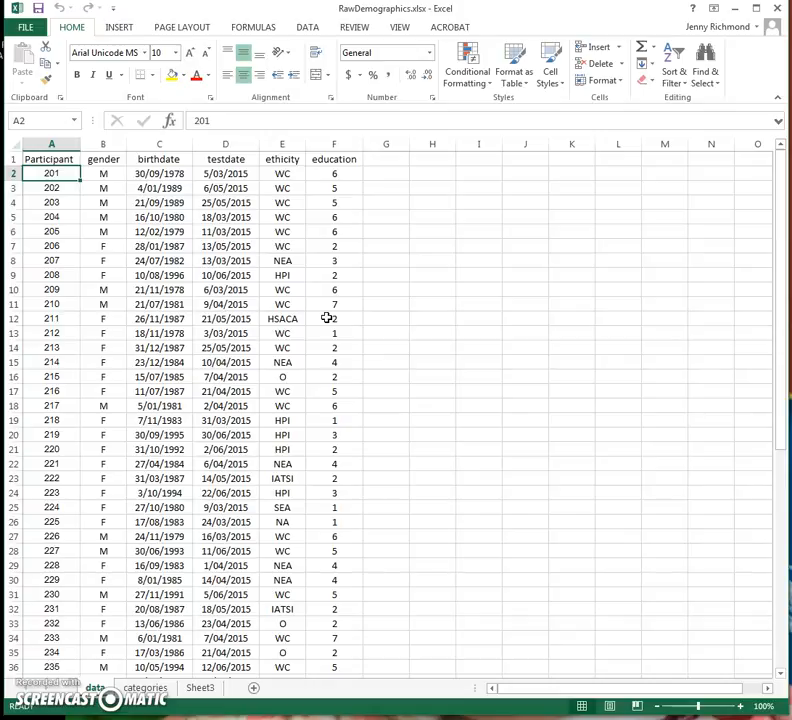
Delete row 51, the participant record with missing gender, birthdate, ethicity and education
scroll(327, 318, "down", 12)
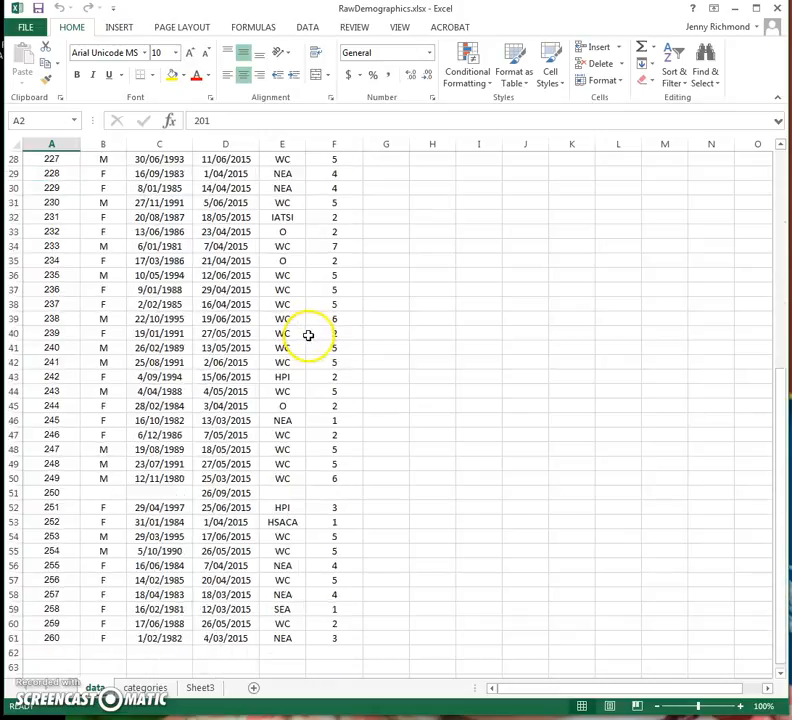
scroll(310, 335, "up", 6)
scroll(313, 325, "up", 6)
scroll(313, 322, "down", 12)
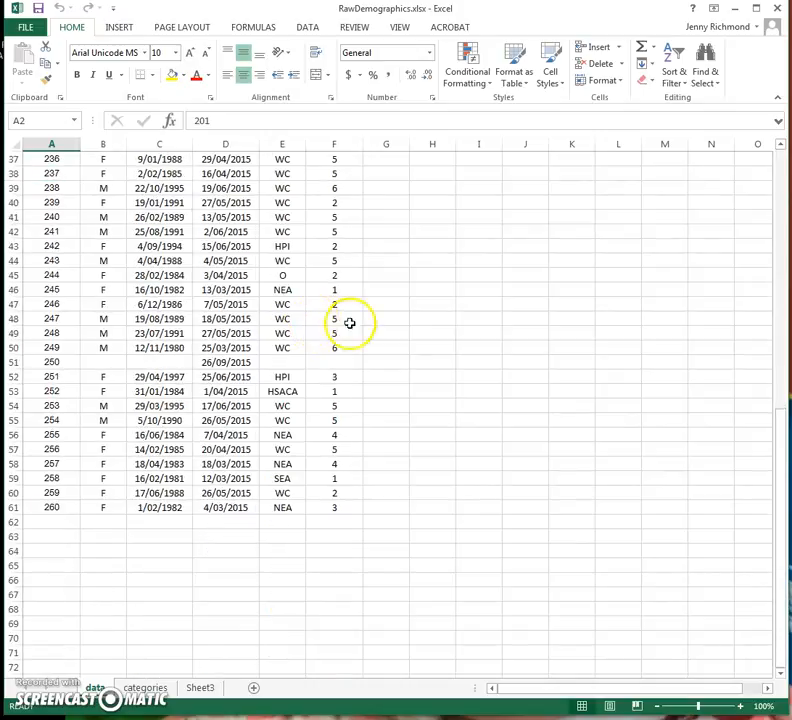
left_click(13, 362)
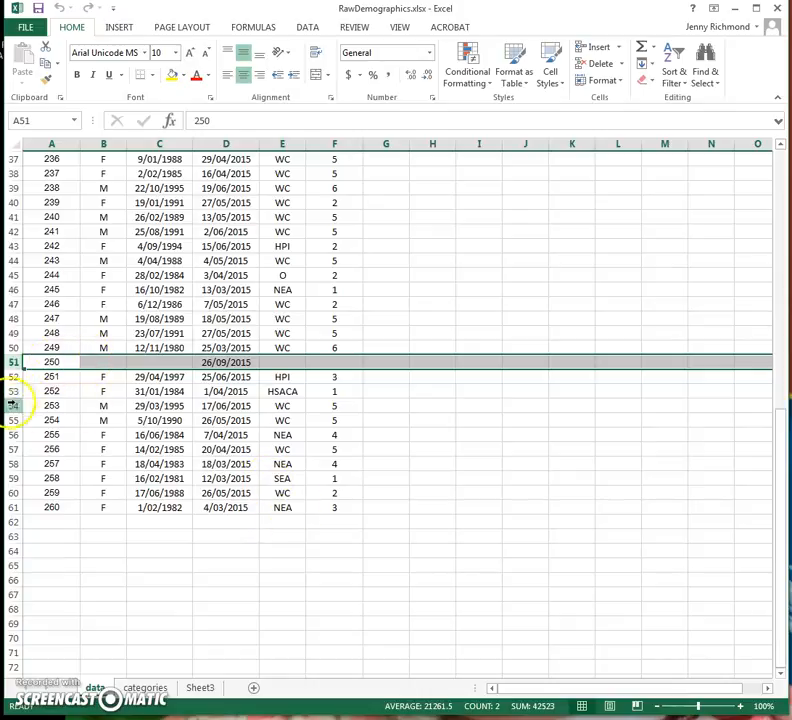
right_click(61, 361)
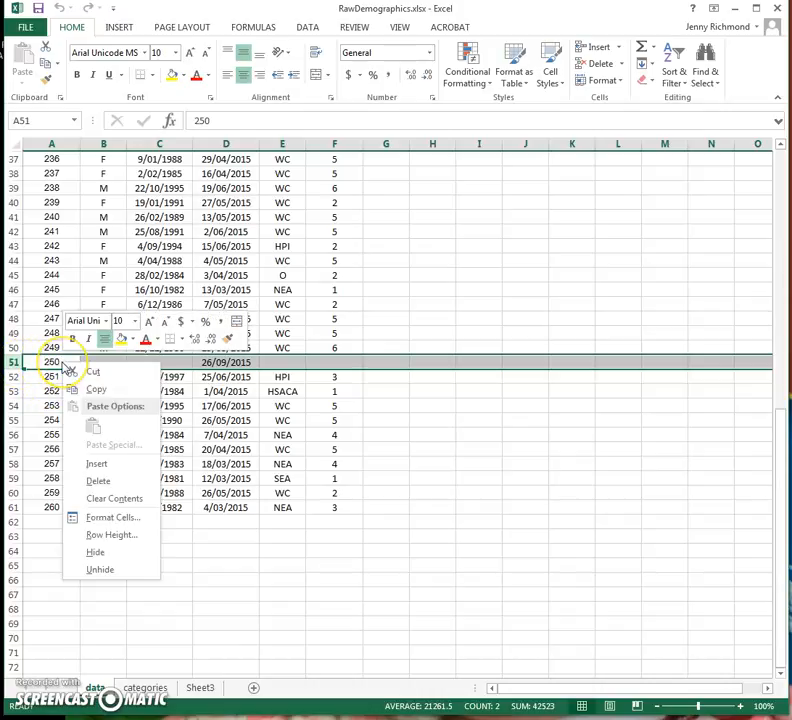
left_click(100, 481)
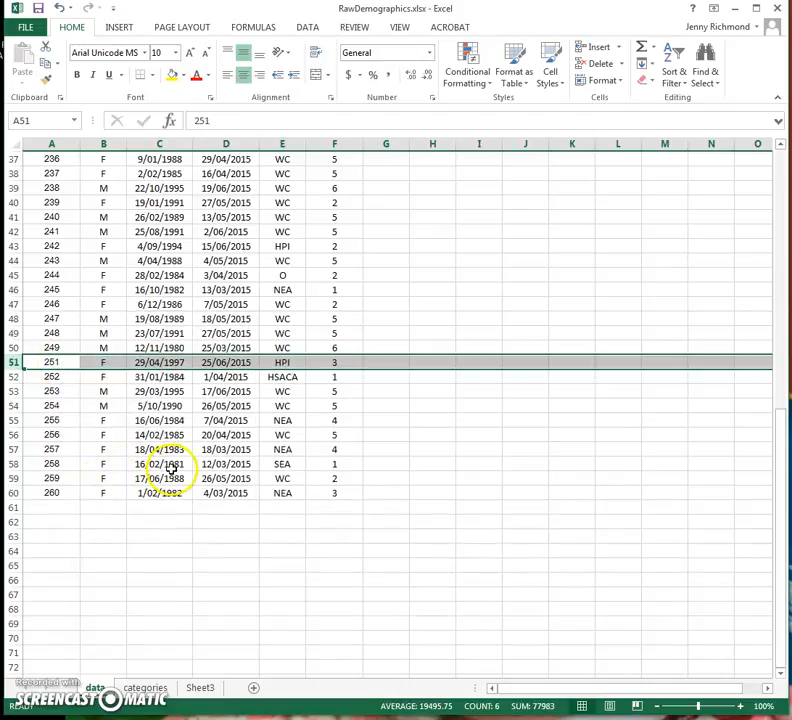
Insert a new column between testdate and ethicity and give it the header "age"
scroll(172, 466, "up", 12)
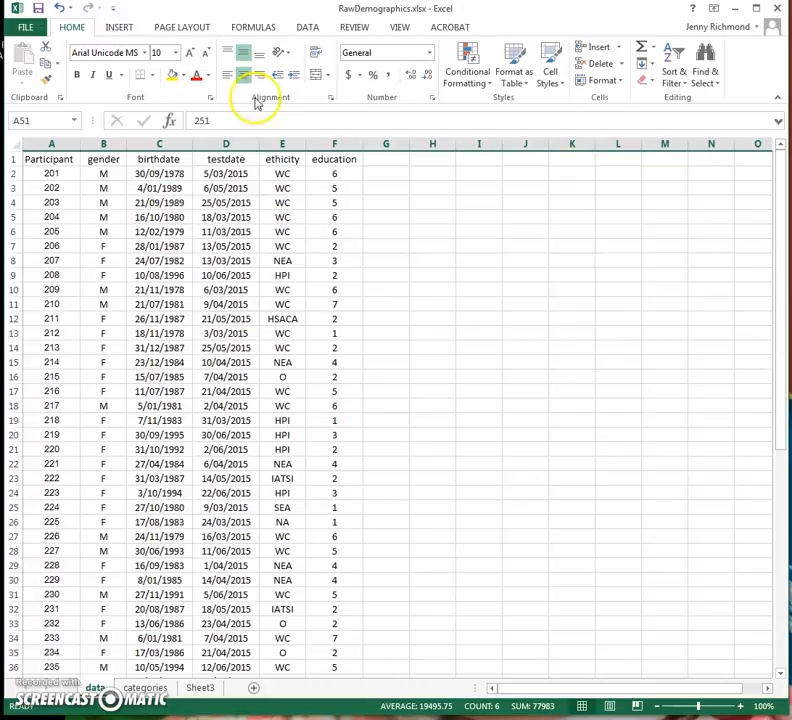
left_click(277, 146)
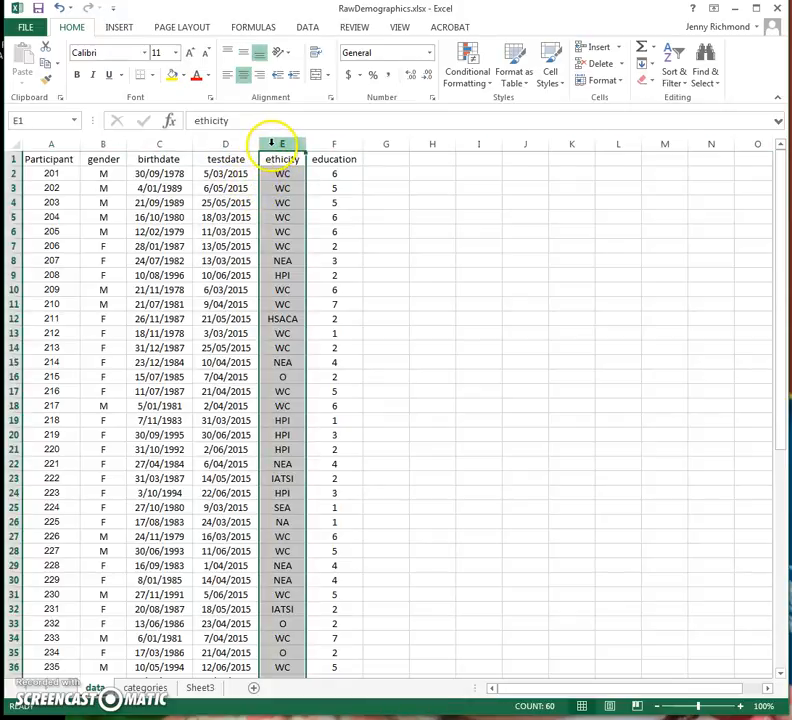
right_click(273, 147)
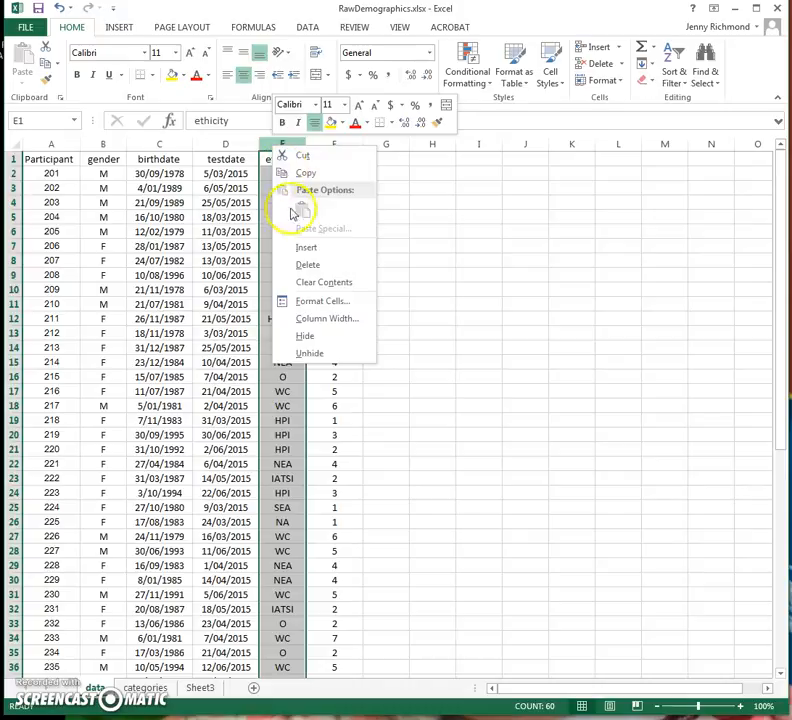
left_click(295, 247)
left_click(295, 159)
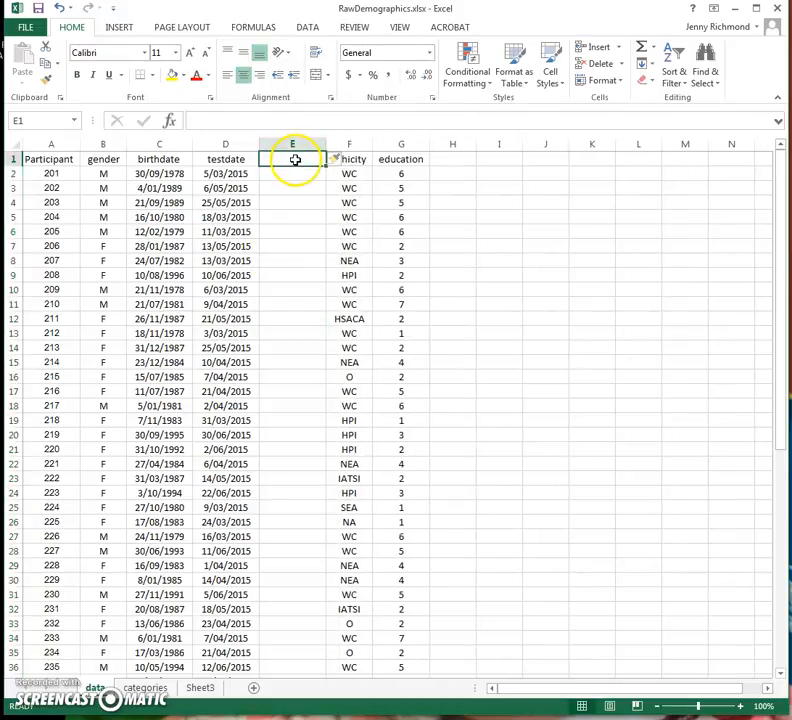
type("age")
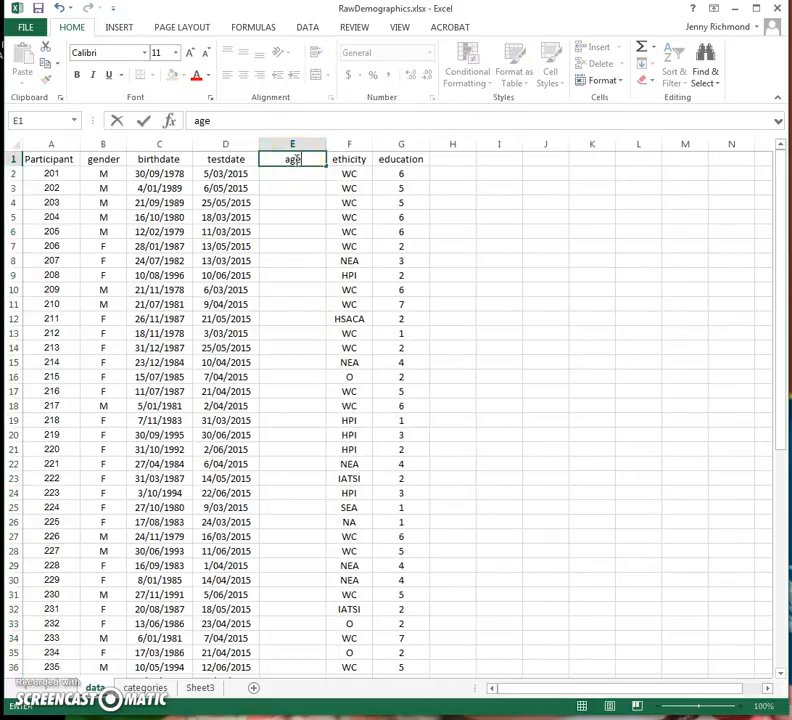
key("Return")
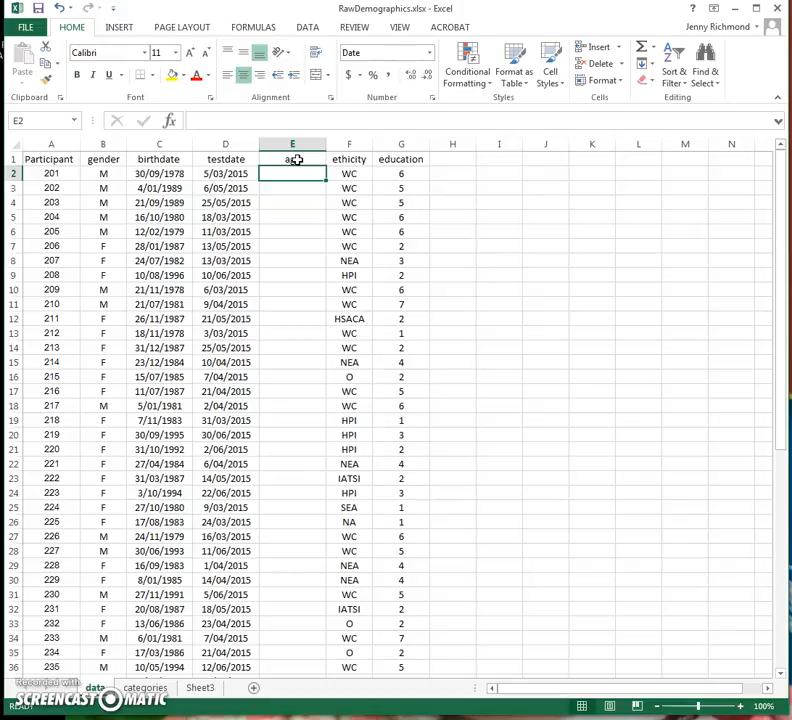
Enter the formula =D2-C2 in cell E2 to subtract the birthdate from the testdate
type("=")
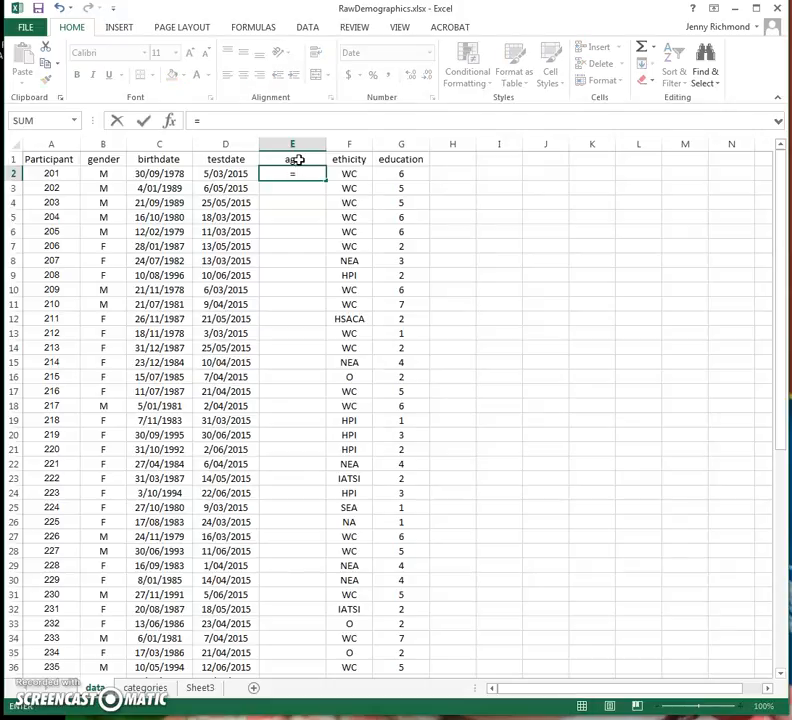
left_click(215, 174)
type("-")
left_click(158, 173)
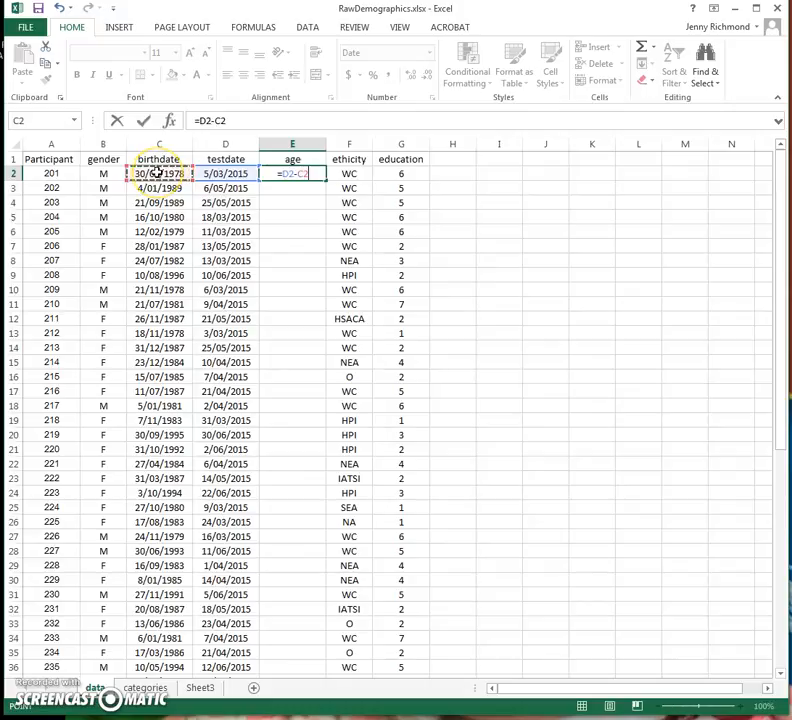
key("Return")
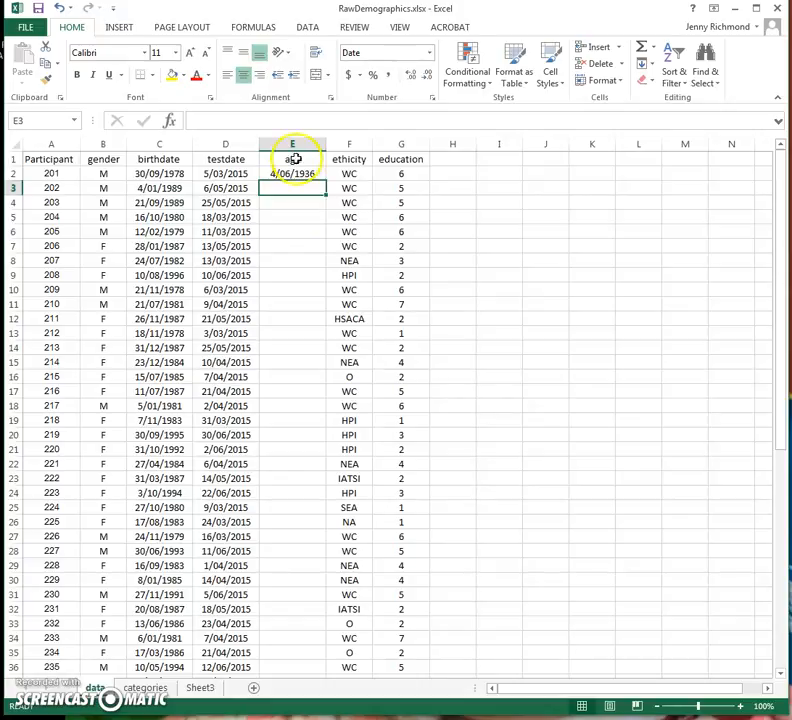
Format the whole age column as Number with 0 decimal places
left_click(292, 144)
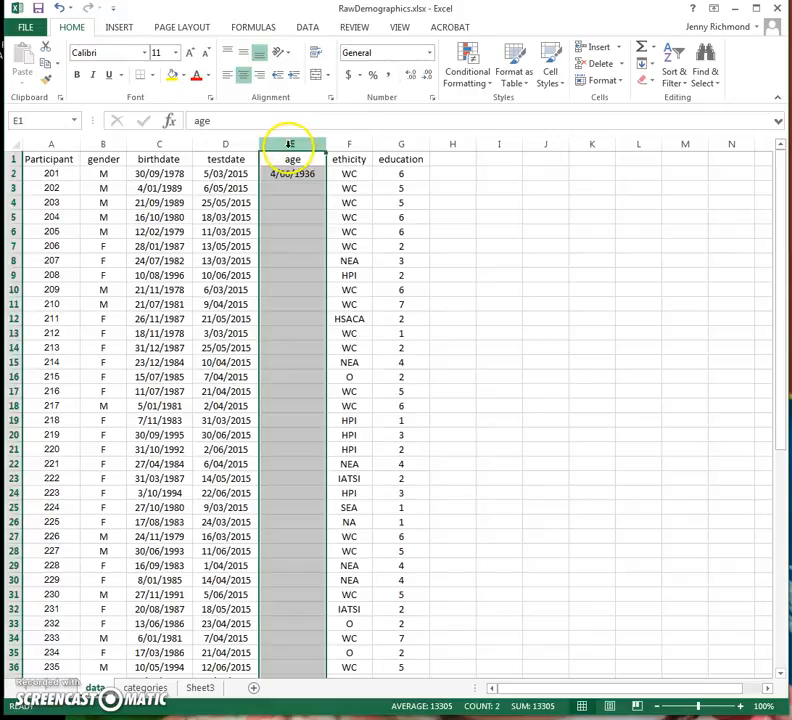
right_click(290, 146)
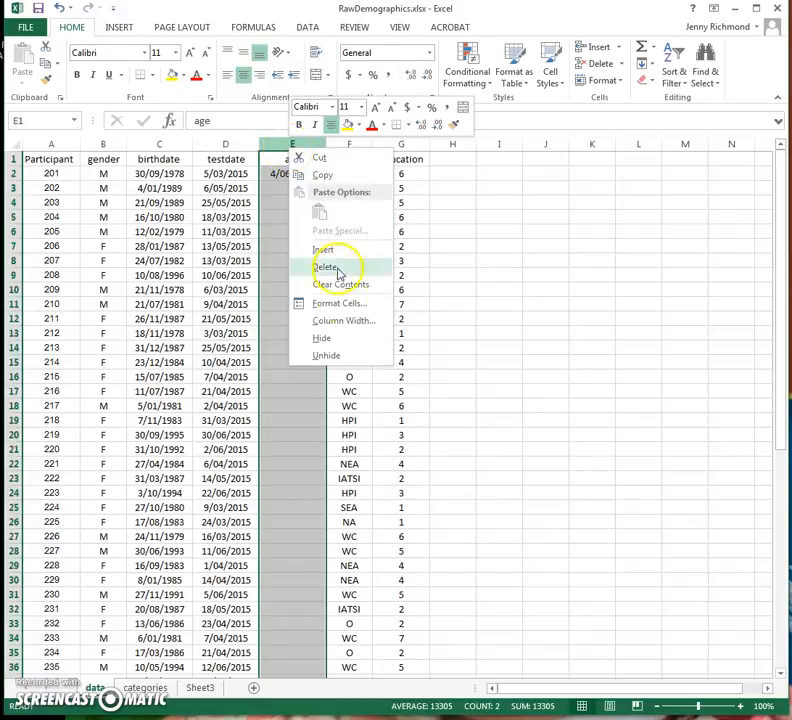
left_click(345, 305)
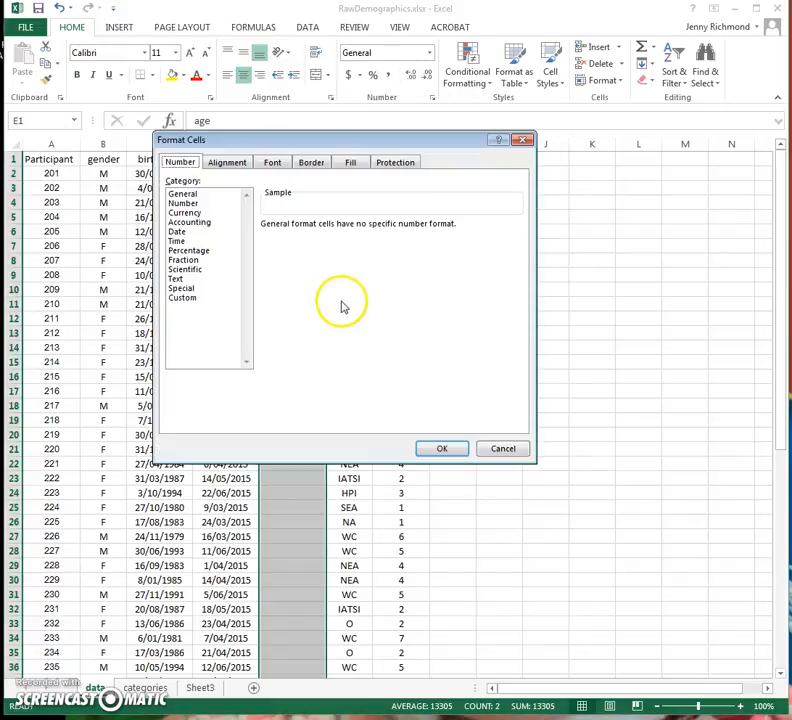
left_click_drag(281, 143, 515, 163)
left_click(415, 251)
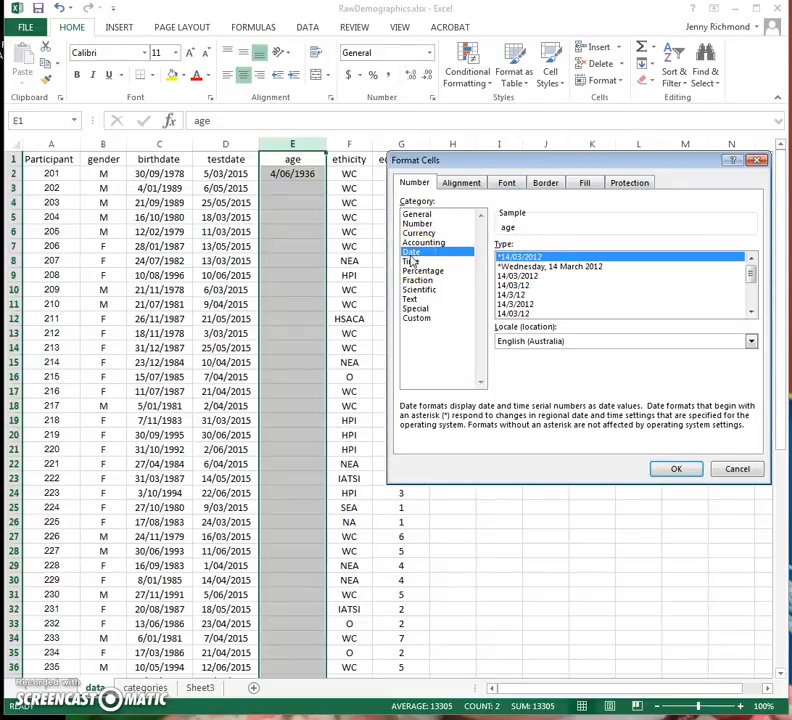
left_click(417, 224)
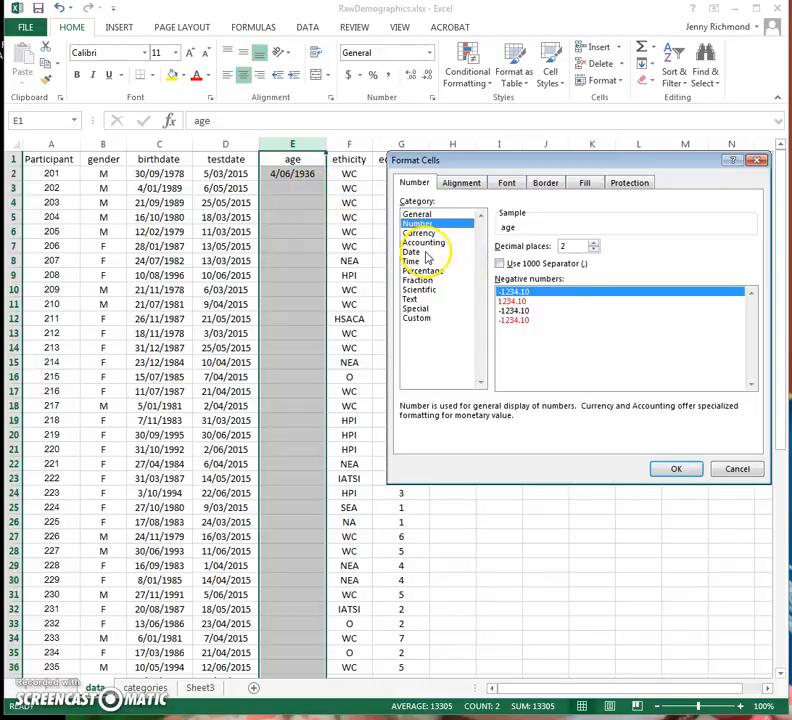
left_click(594, 249)
left_click(594, 249)
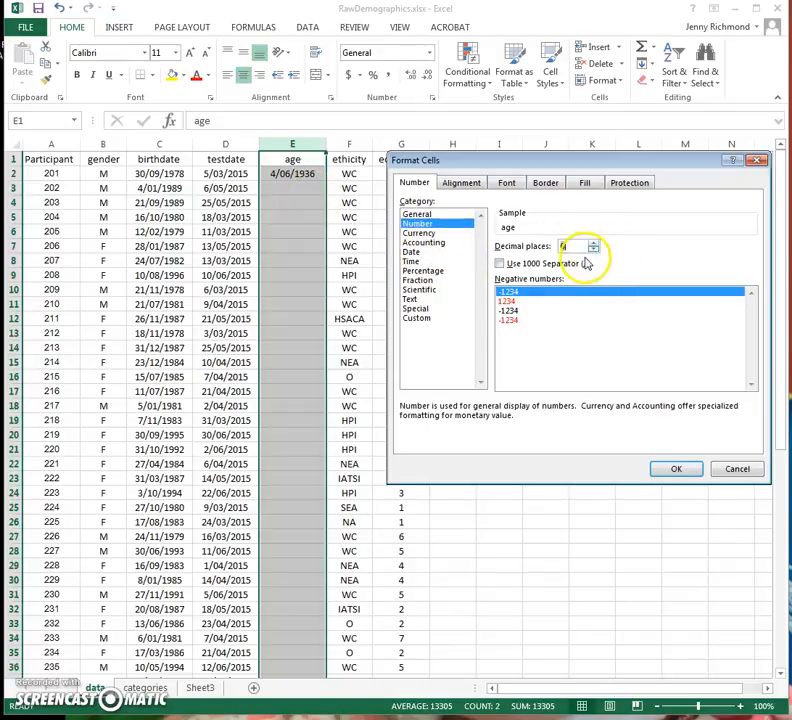
left_click(682, 469)
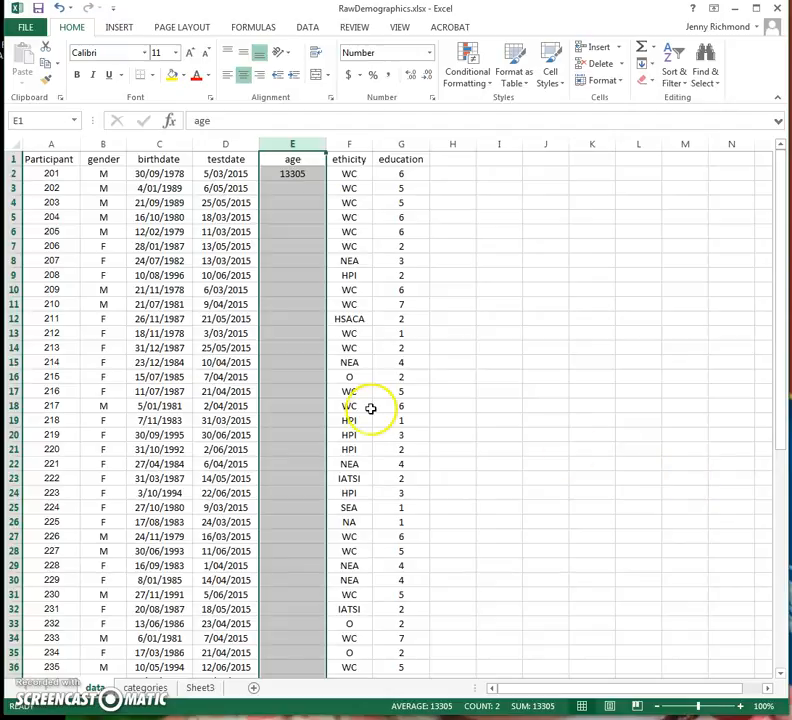
Change the formula in E2 to =(D2-C2)/365 so the age is given in years
left_click(279, 189)
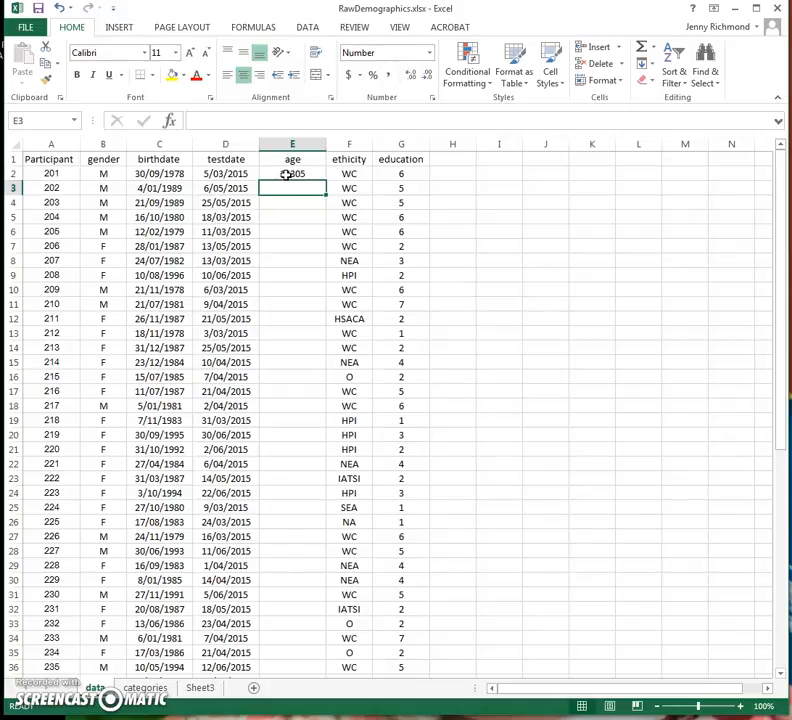
left_click(292, 173)
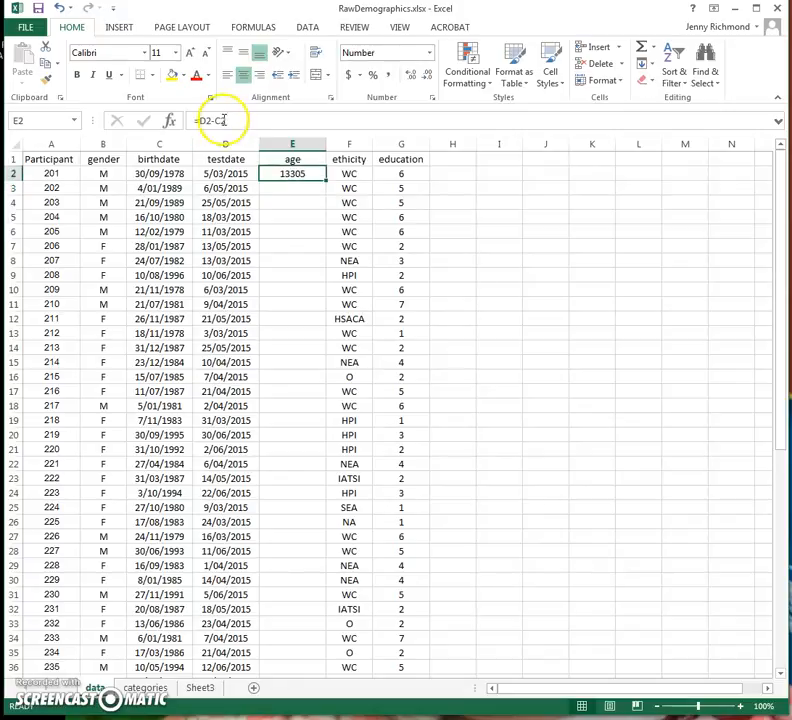
left_click(230, 120)
type(")")
key("Left")
key("Left")
key("Left")
key("Left")
key("Left")
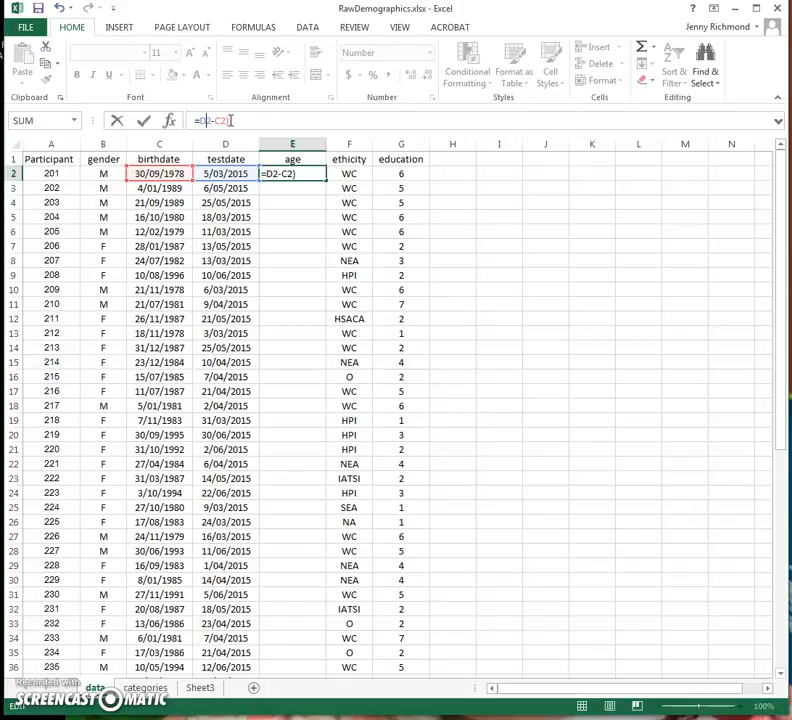
type("(")
left_click(246, 119)
type("/365")
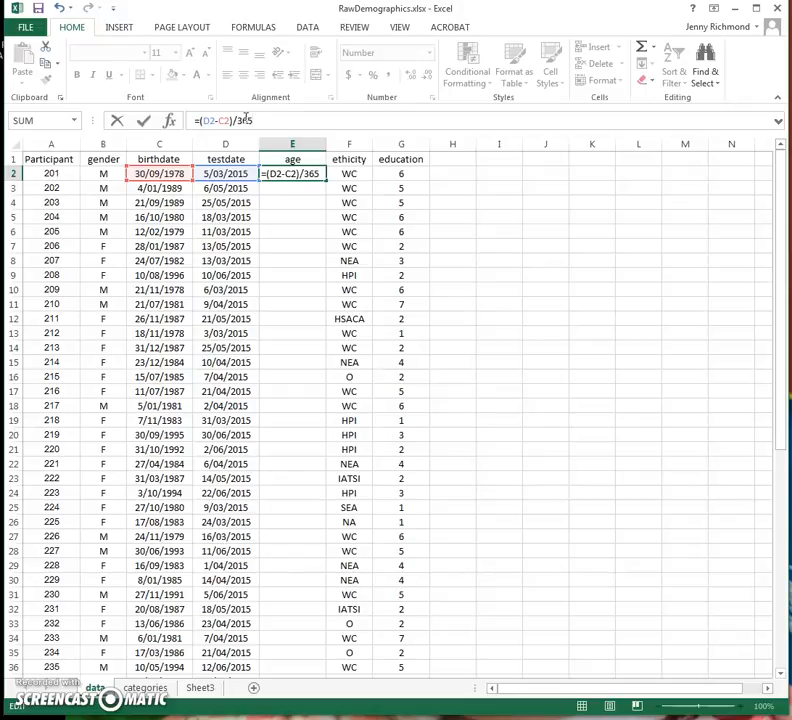
key("Return")
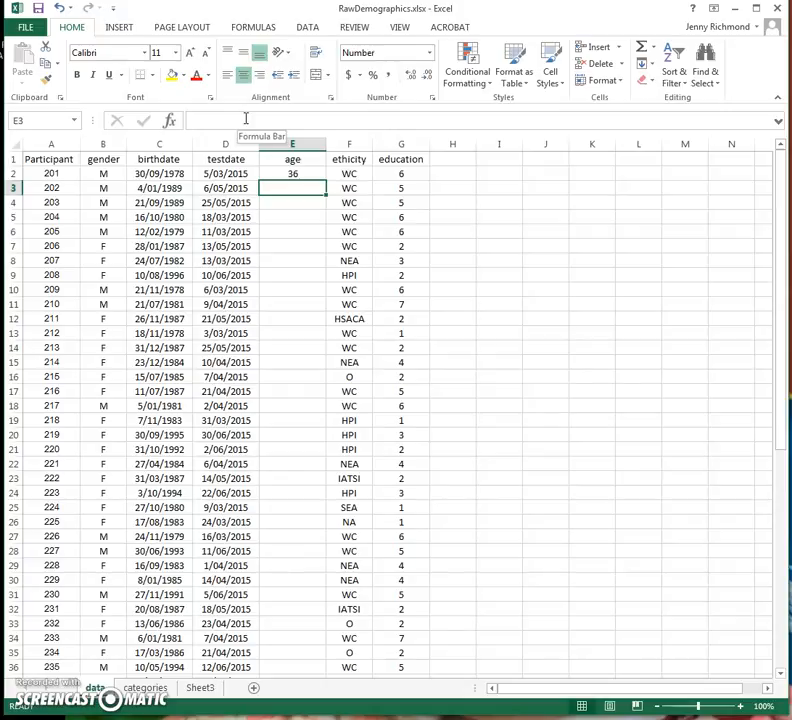
Fill the age formula from E2 down to the last participant in row 60
left_click(292, 173)
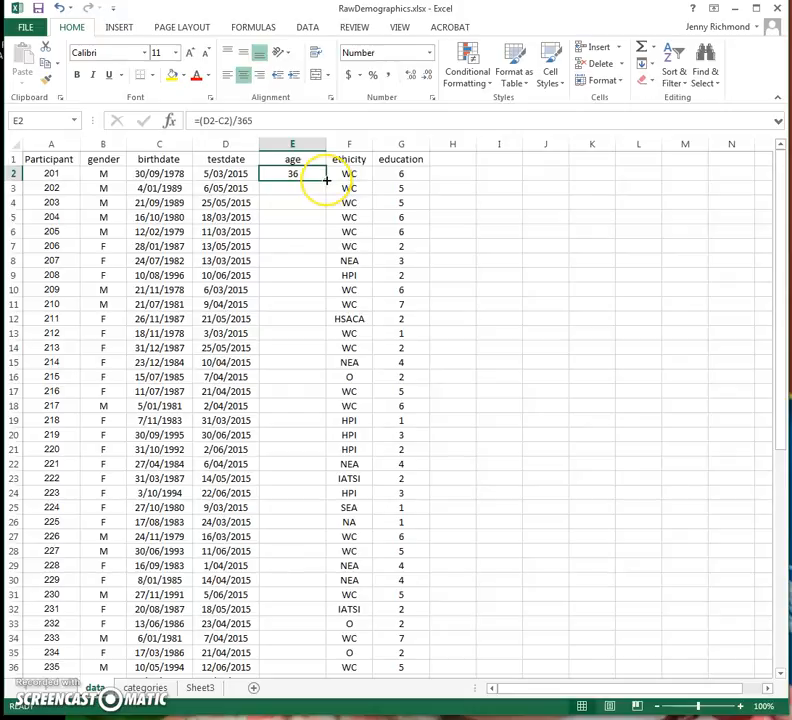
left_click_drag(326, 180, 327, 628)
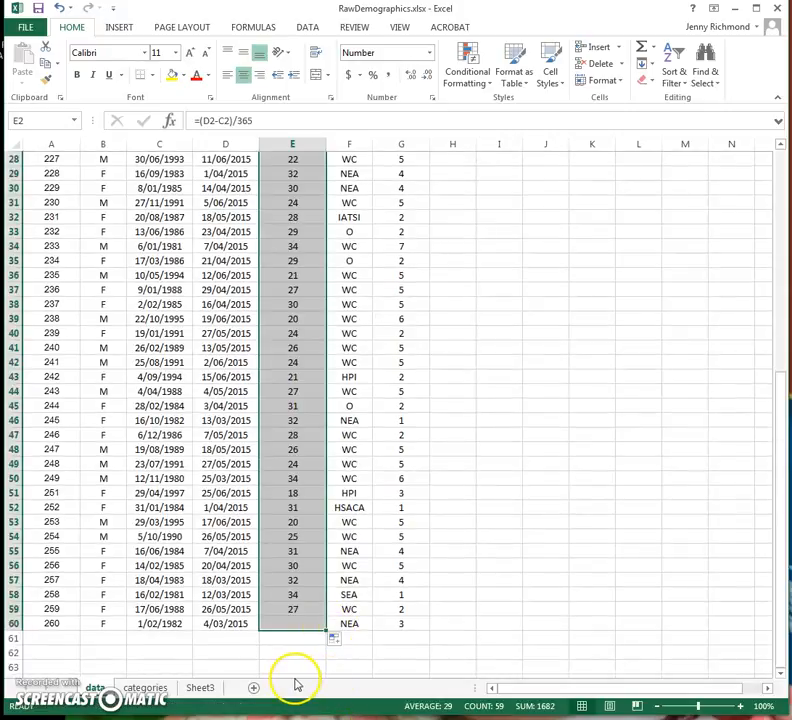
scroll(302, 549, "up", 9)
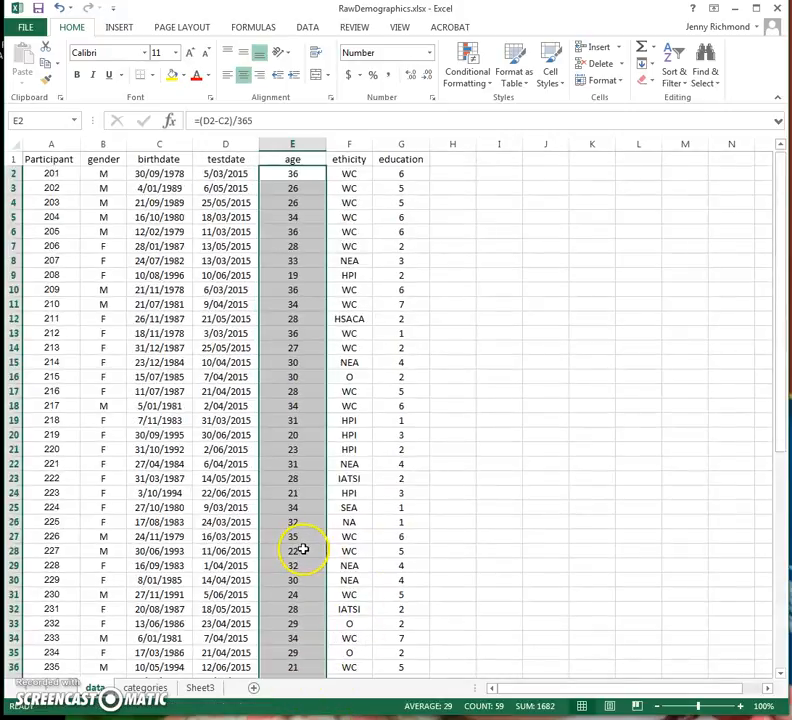
Check which cells the copied age formula in E14 refers to, leaving the formula as it is
left_click(290, 348)
double_click(290, 348)
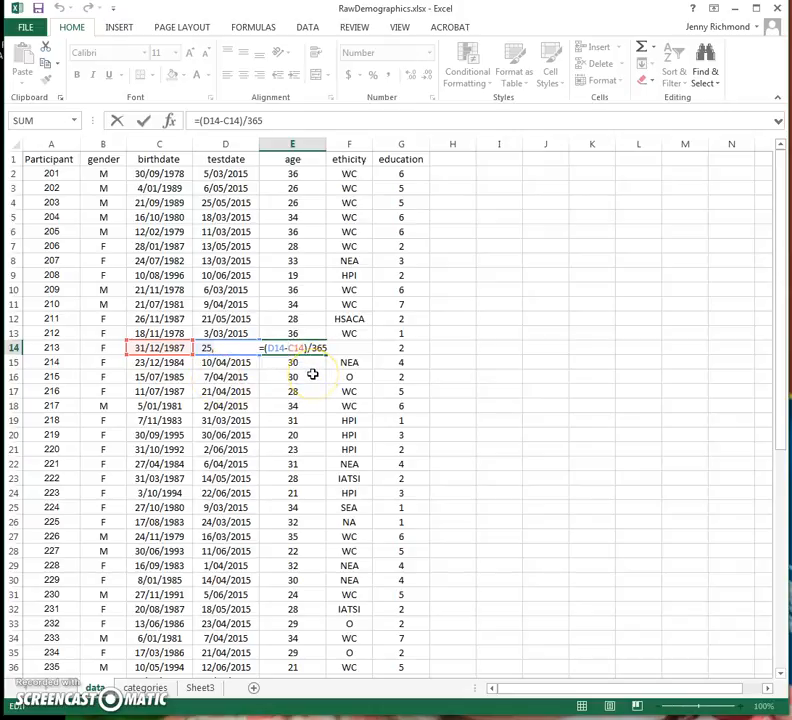
key("Return")
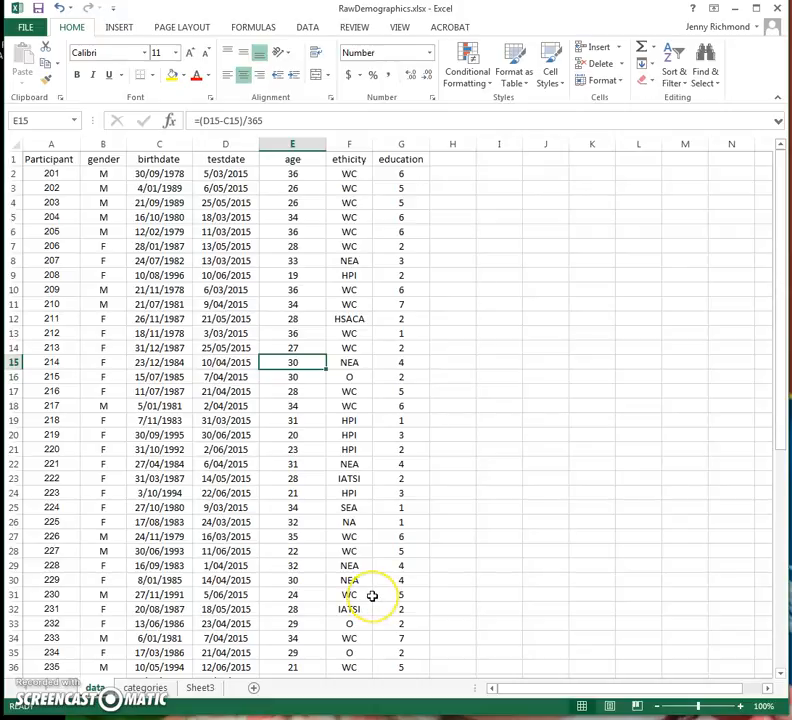
Calculate the mean age in E64 with =AVERAGE(E2:E60)
scroll(372, 596, "down", 13)
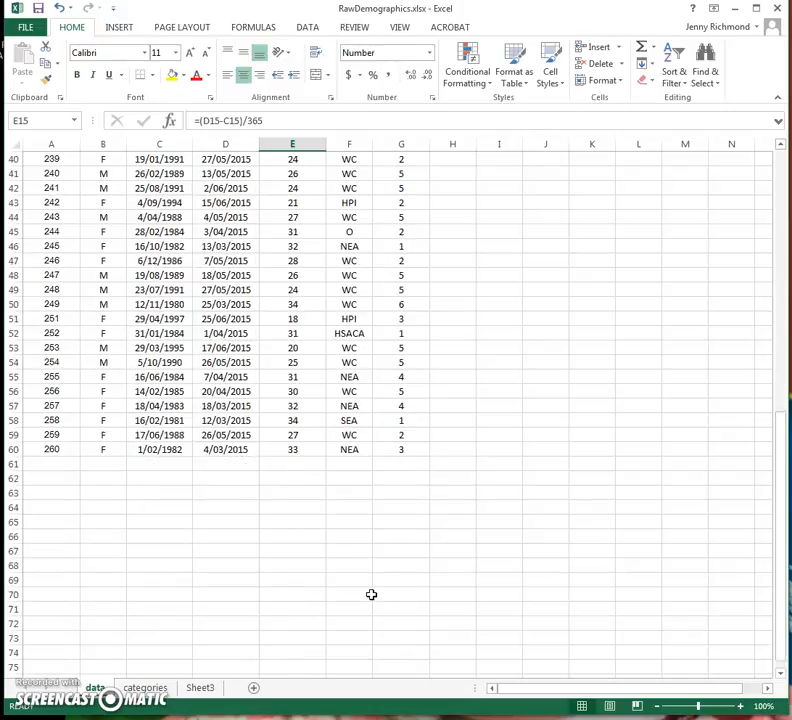
scroll(372, 596, "down", 1)
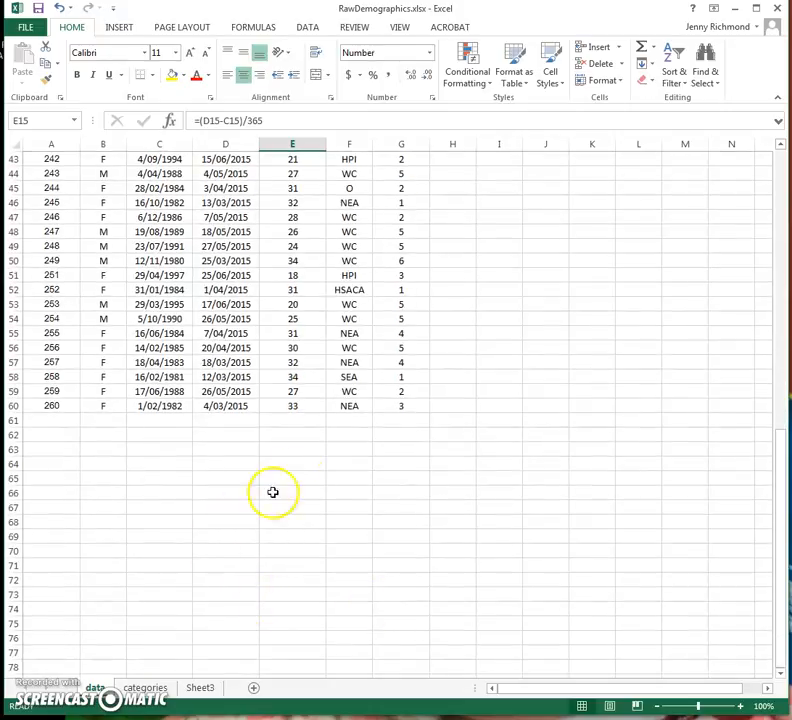
left_click(297, 464)
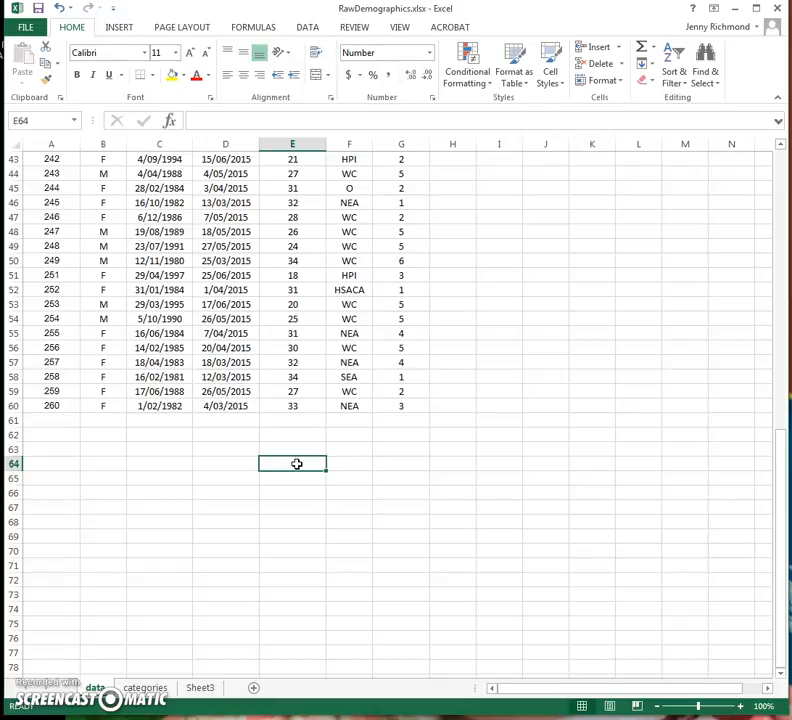
type("=av")
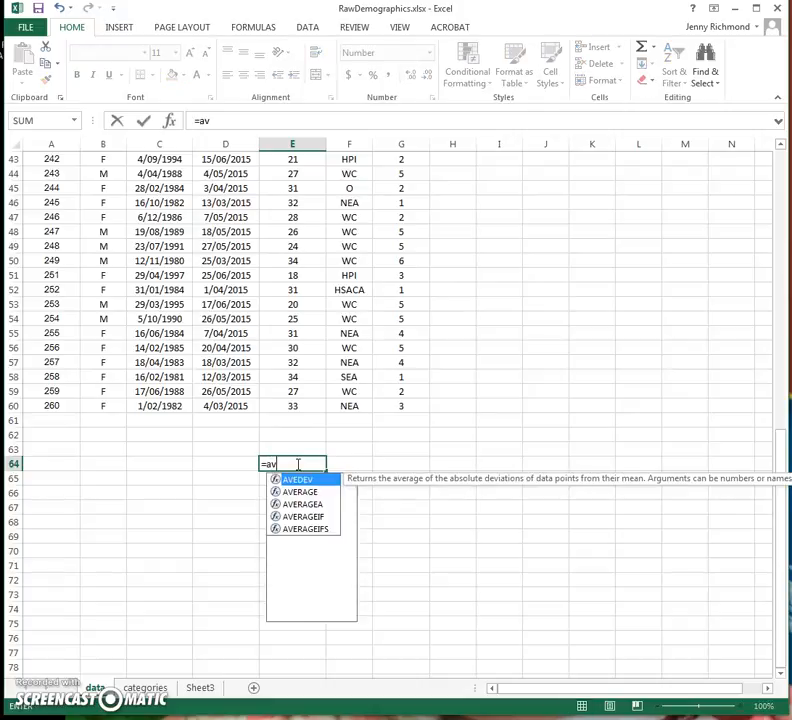
type("erage")
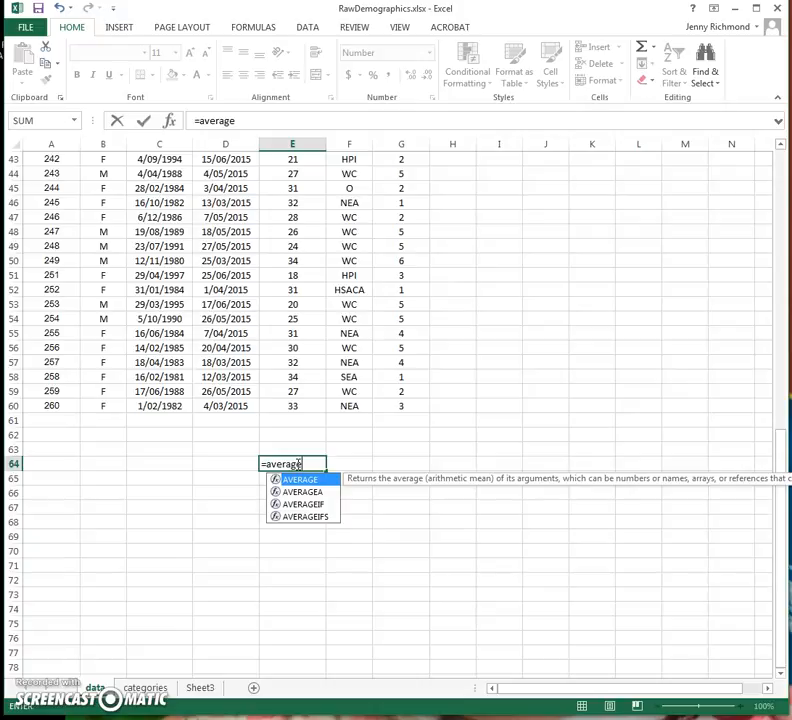
type("(")
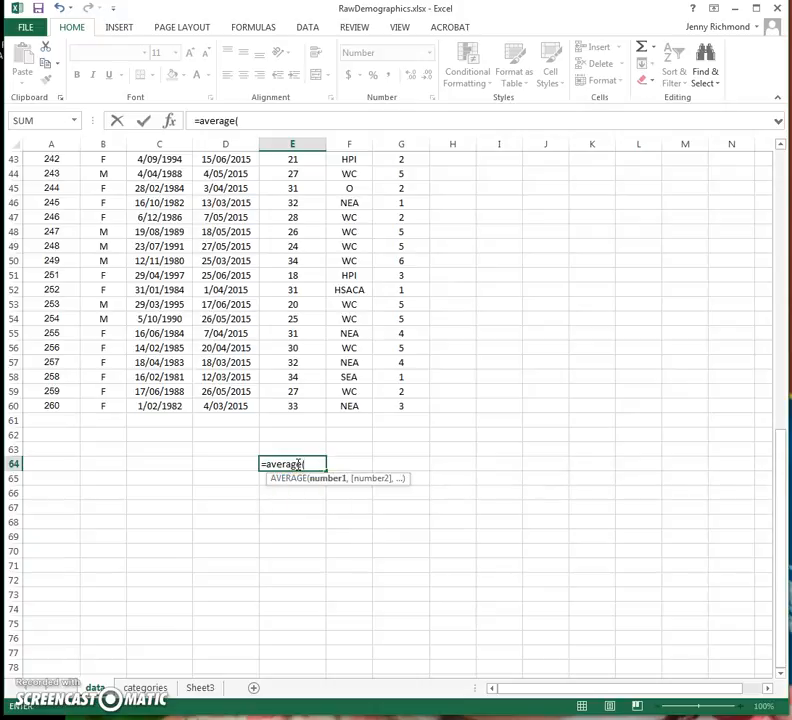
left_click_drag(304, 408, 309, 174)
type(")")
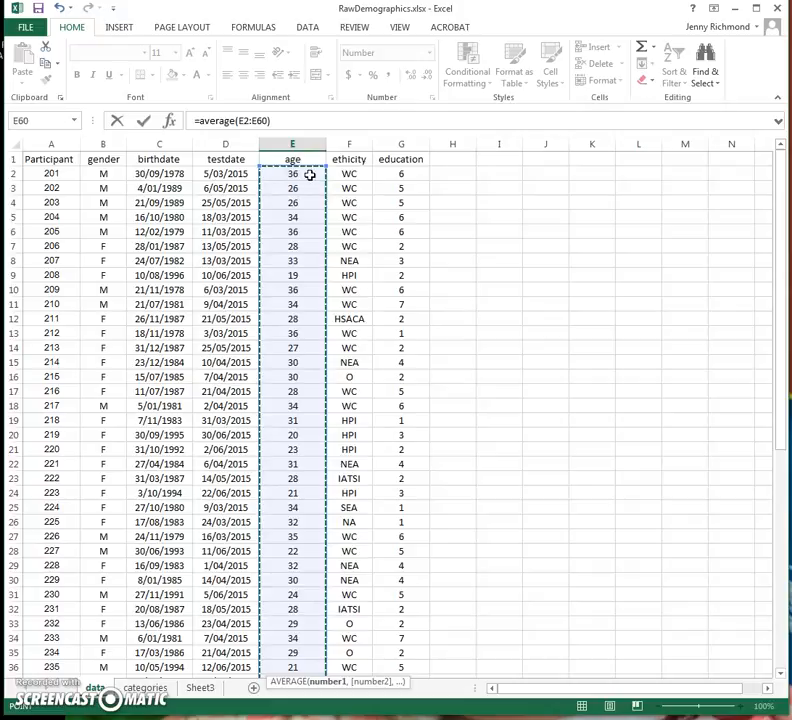
key("Return")
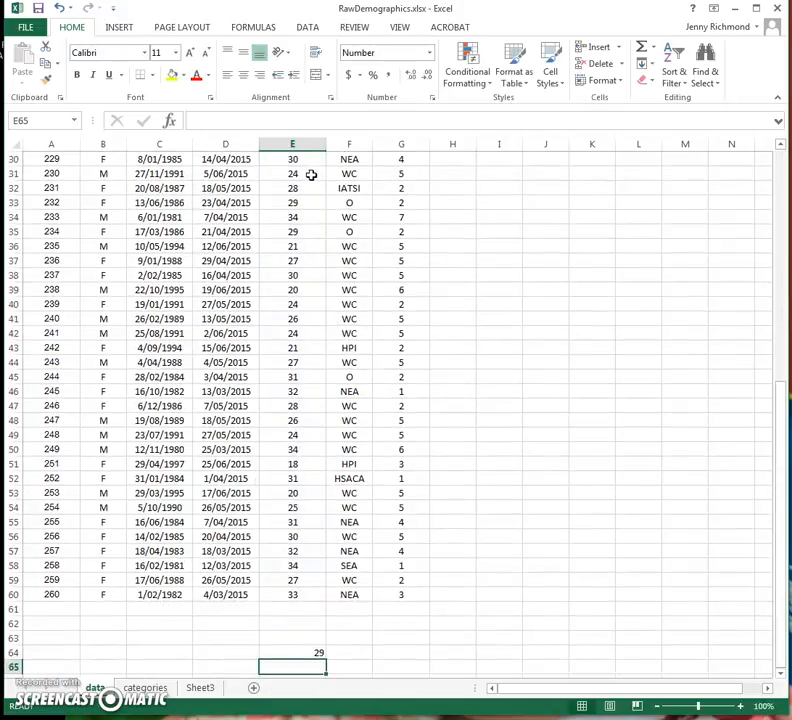
left_click(293, 652)
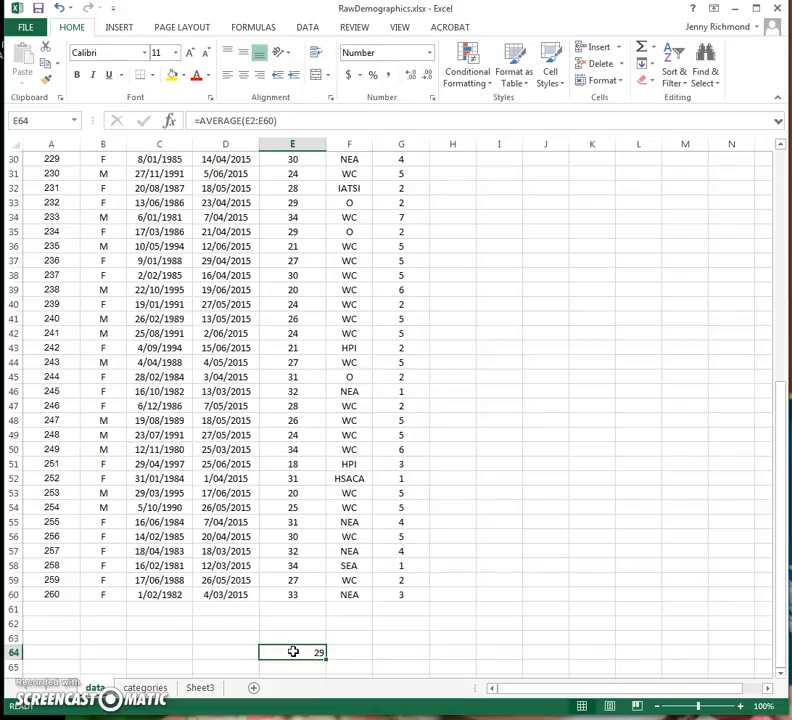
left_click(293, 652)
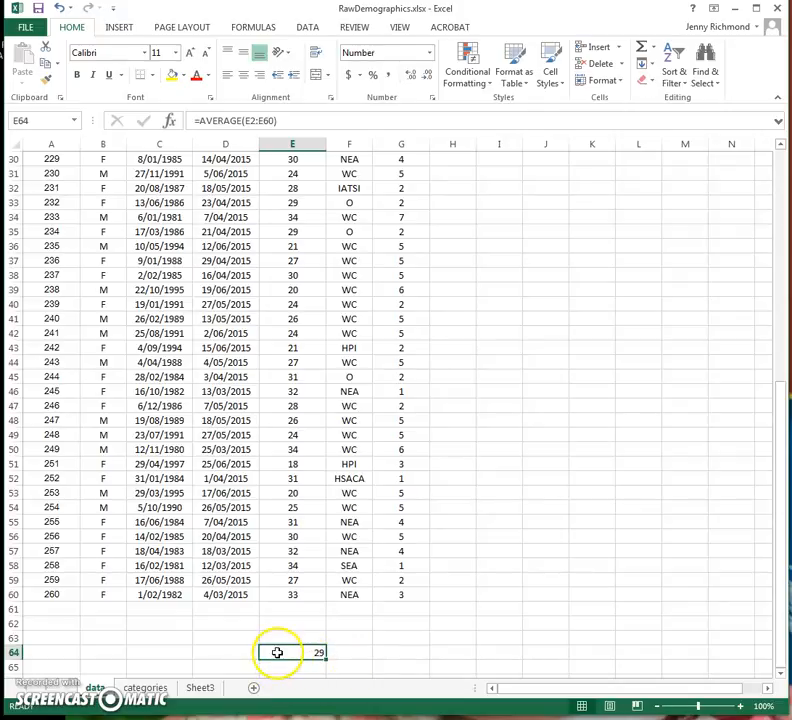
Calculate the standard deviation of all participants' ages in E65 with the STDEV function over E2:E60
scroll(278, 652, "down", 1)
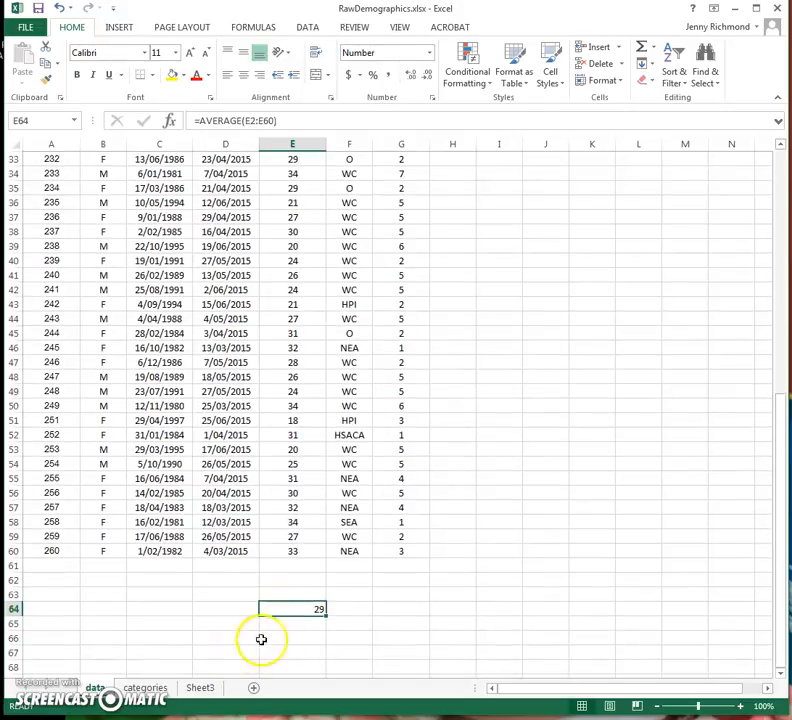
left_click(299, 625)
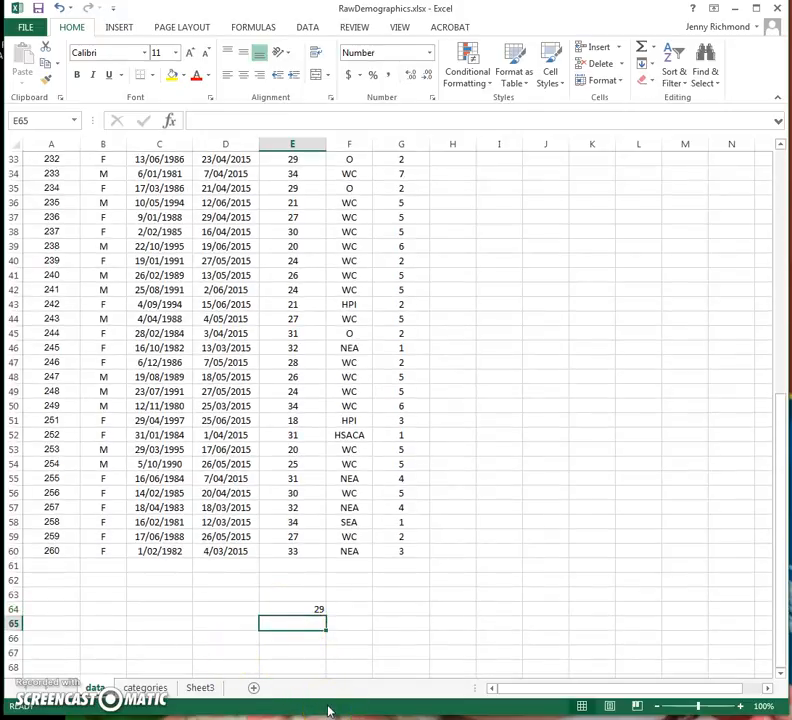
type("=")
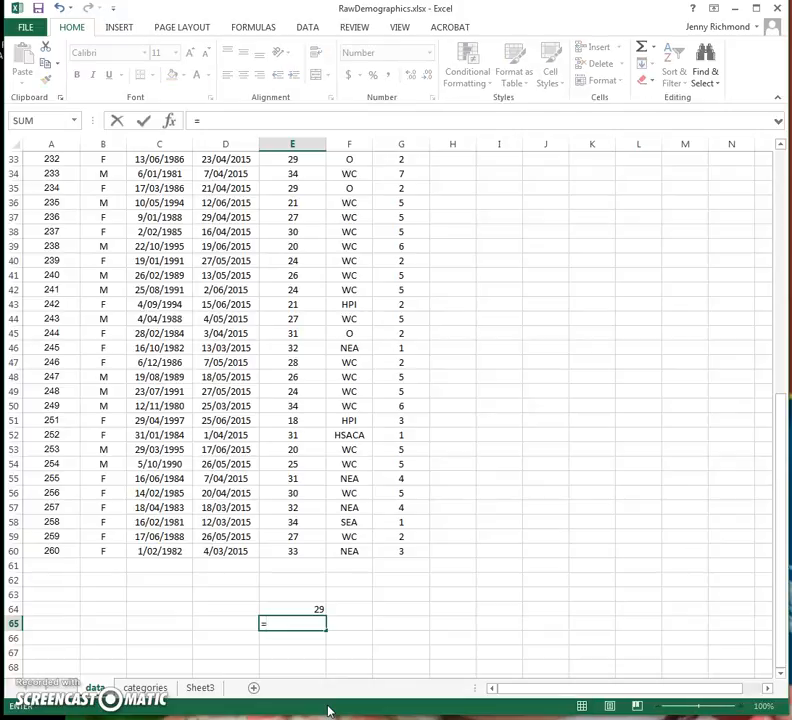
type("stdev")
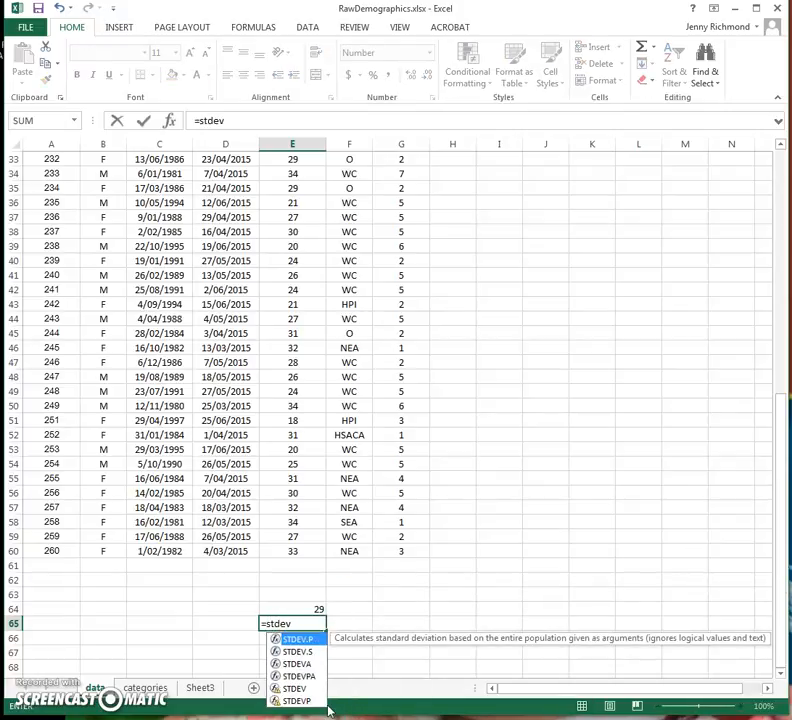
type("(")
left_click_drag(295, 550, 288, 170)
key("Return")
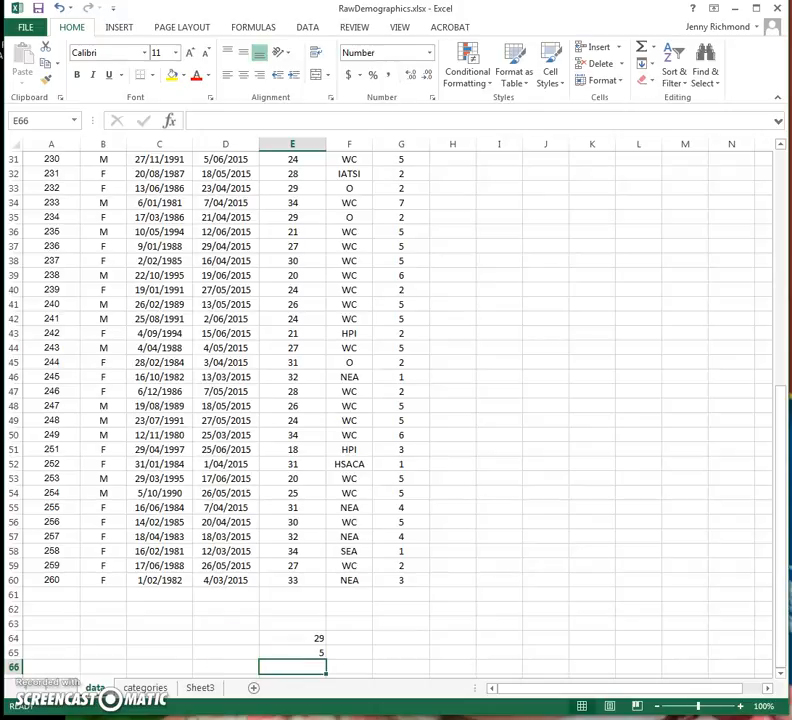
Label the two age statistics by entering mean in D64 and stdev in D65
left_click(219, 638)
type("mean")
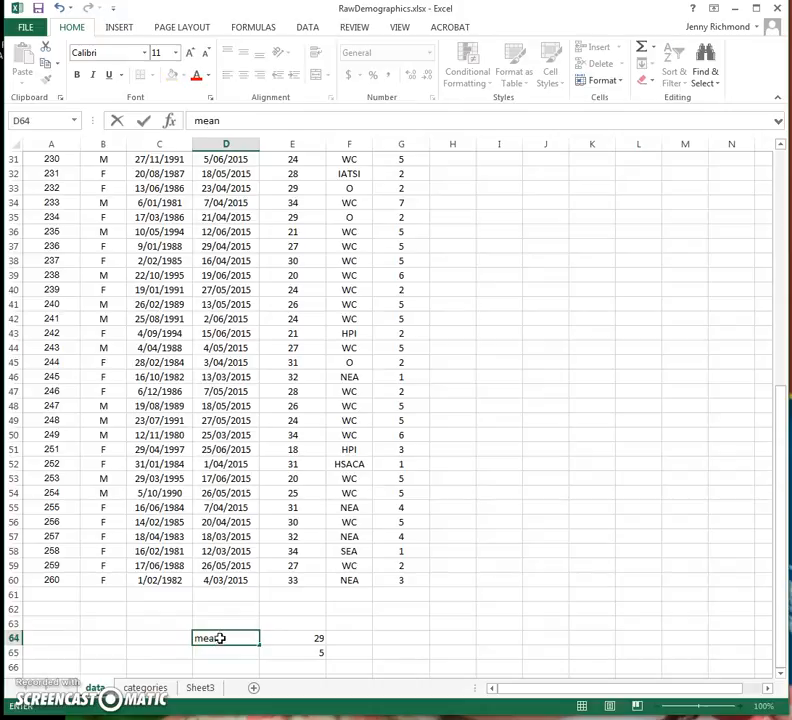
key("Return")
type("stdev")
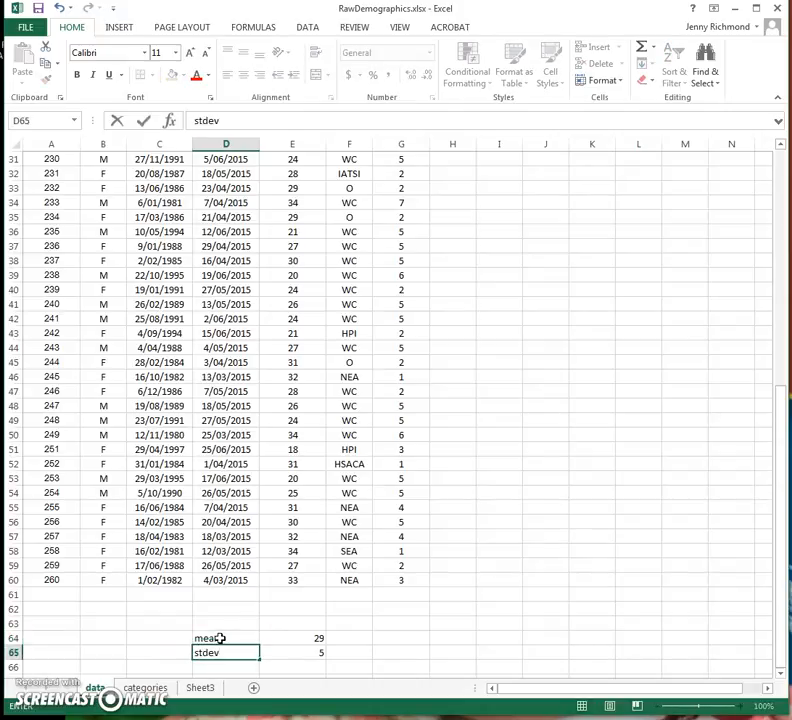
key("Return")
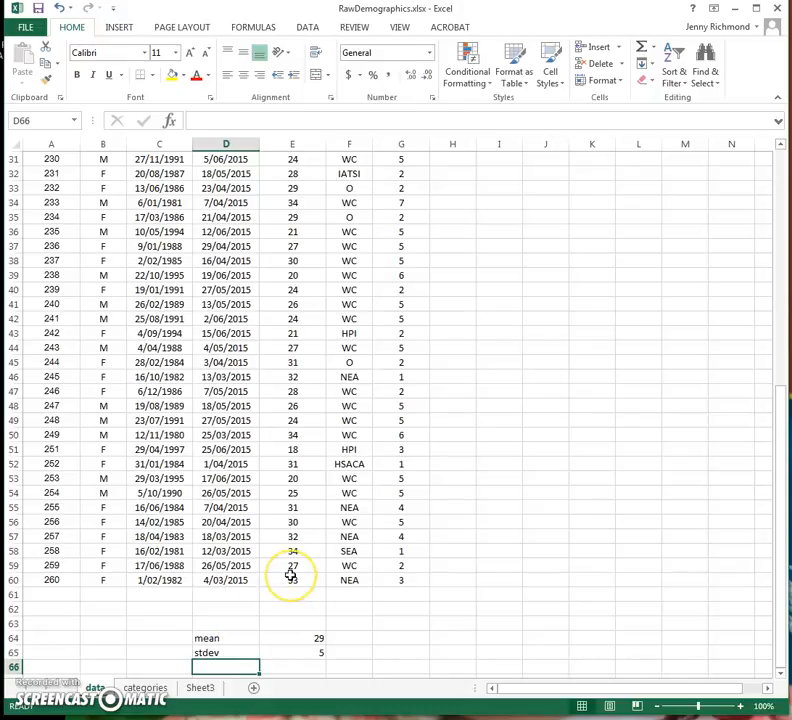
Count the age entries in E66 with the COUNT function over E2:E60 and label the result count in D66
scroll(290, 575, "down", 1)
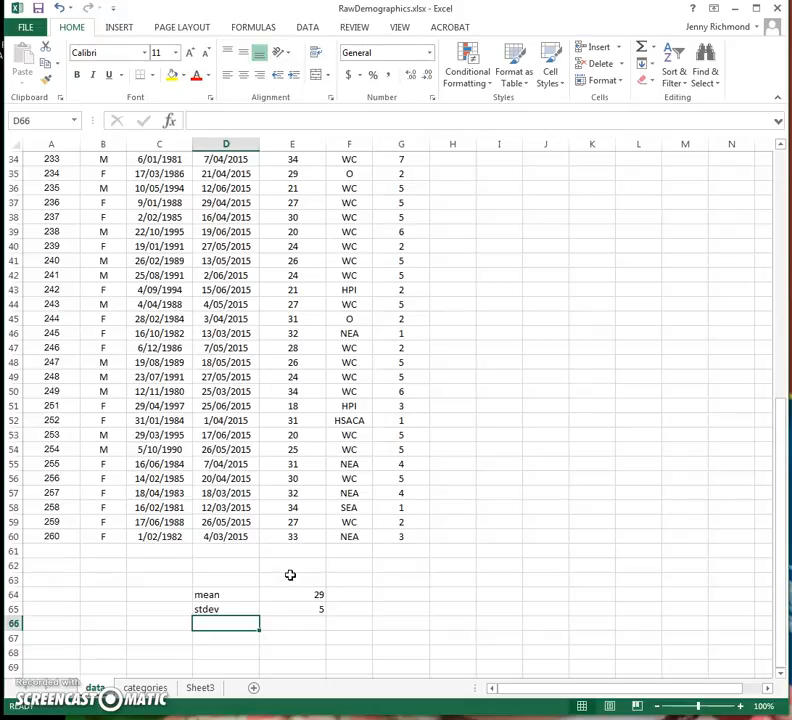
key("Right")
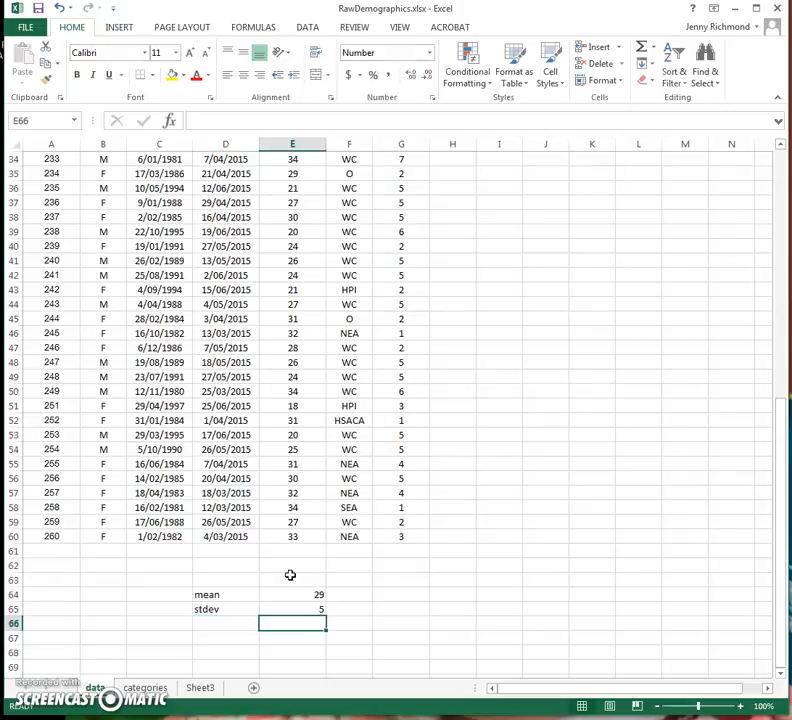
type("=count(")
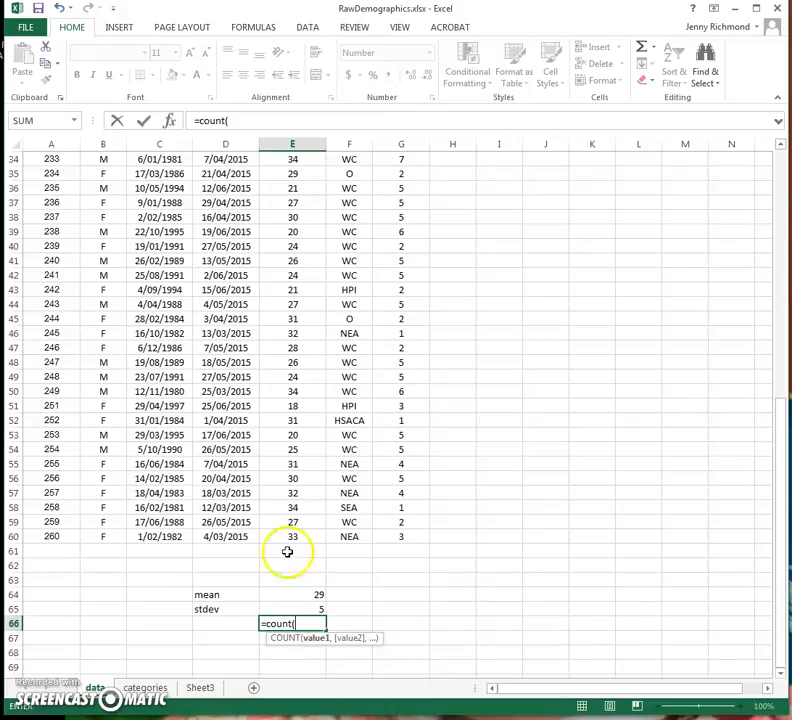
left_click_drag(291, 538, 279, 175)
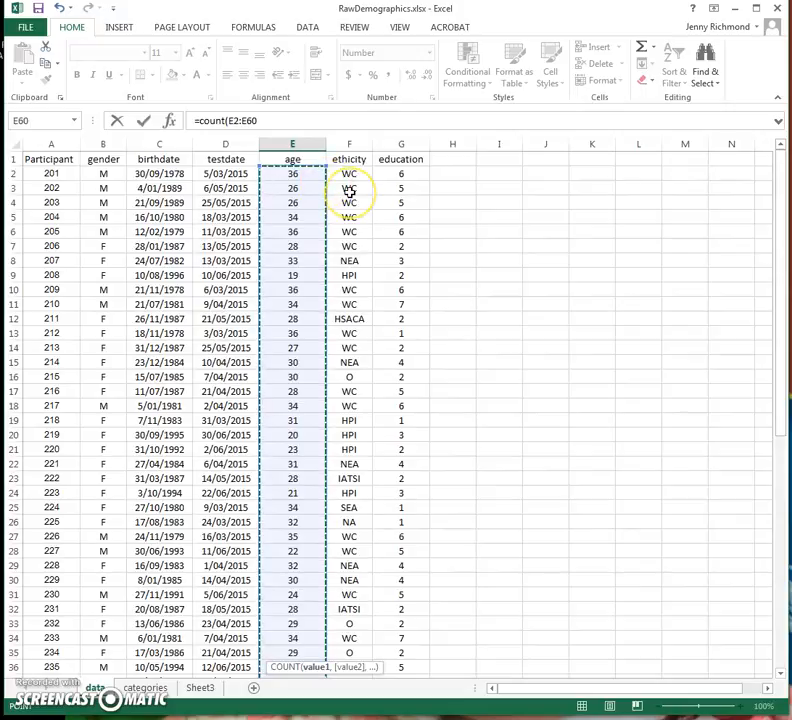
key("Return")
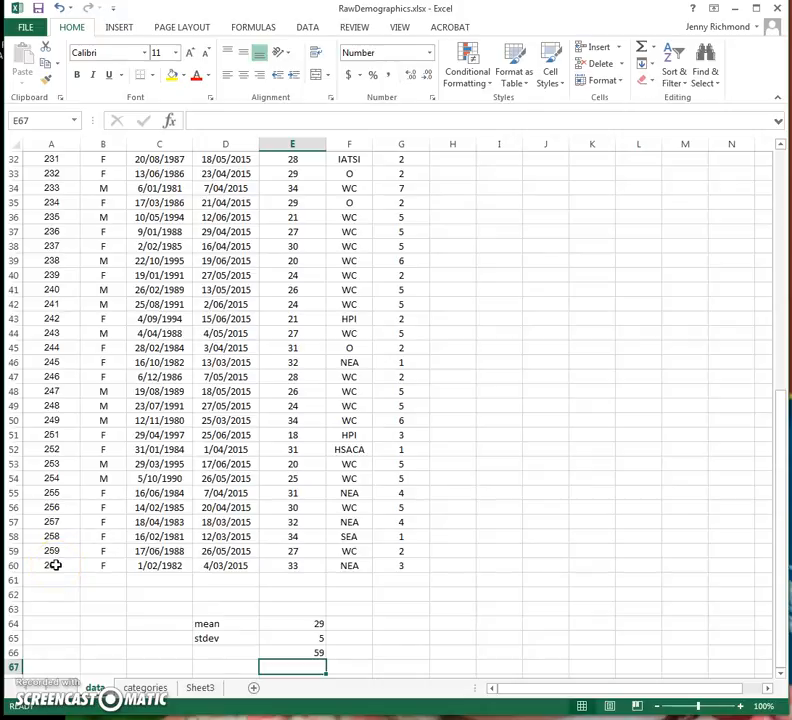
left_click(204, 651)
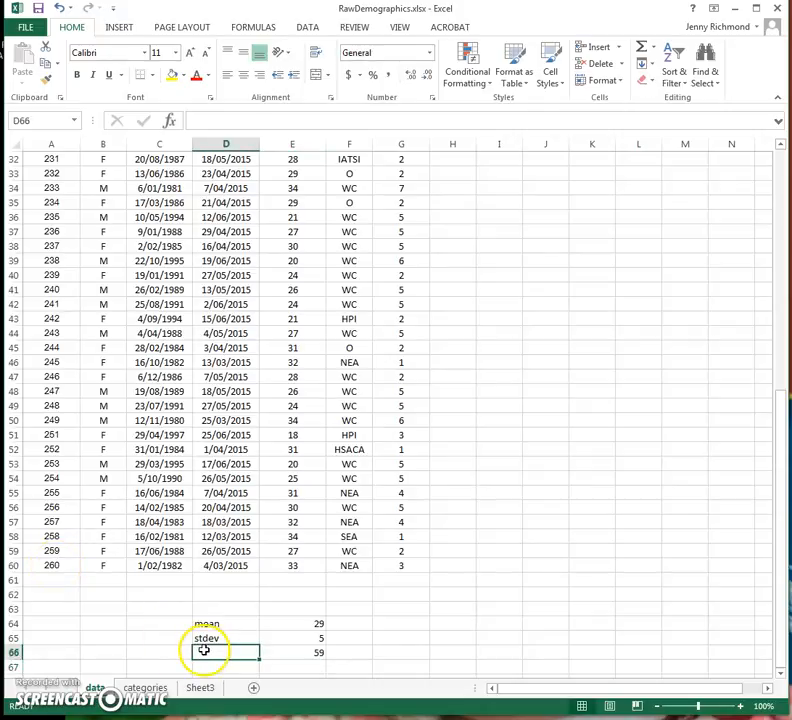
type("count")
key("Return")
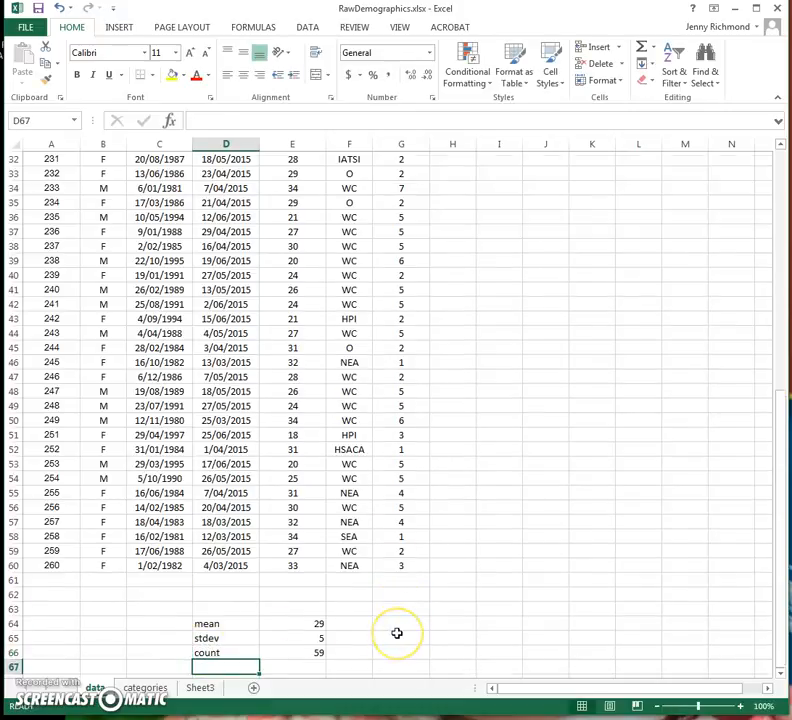
Count the female participants in B64 with =COUNTIF(B2:B60, "F")
scroll(397, 633, "down", 2)
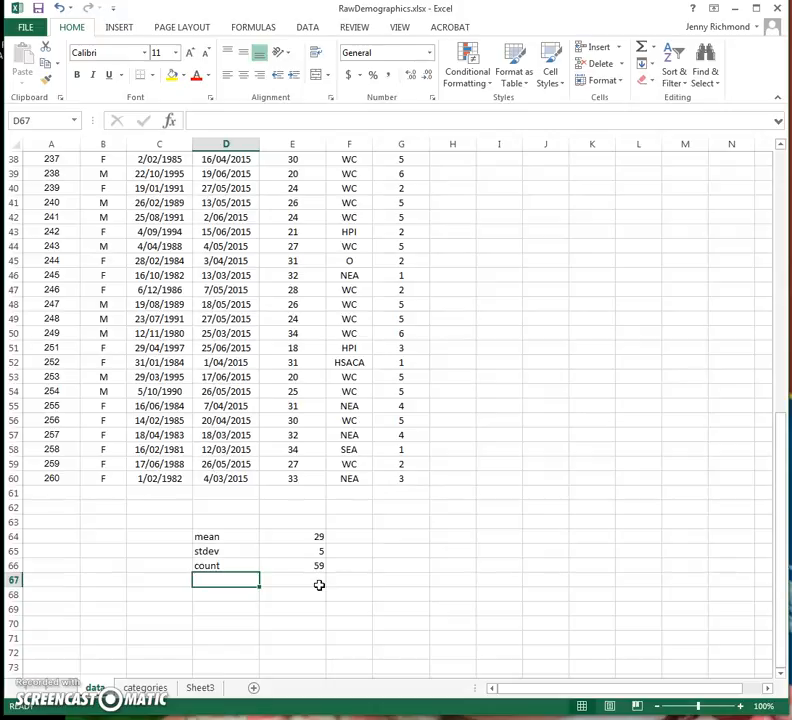
scroll(138, 575, "up", 12)
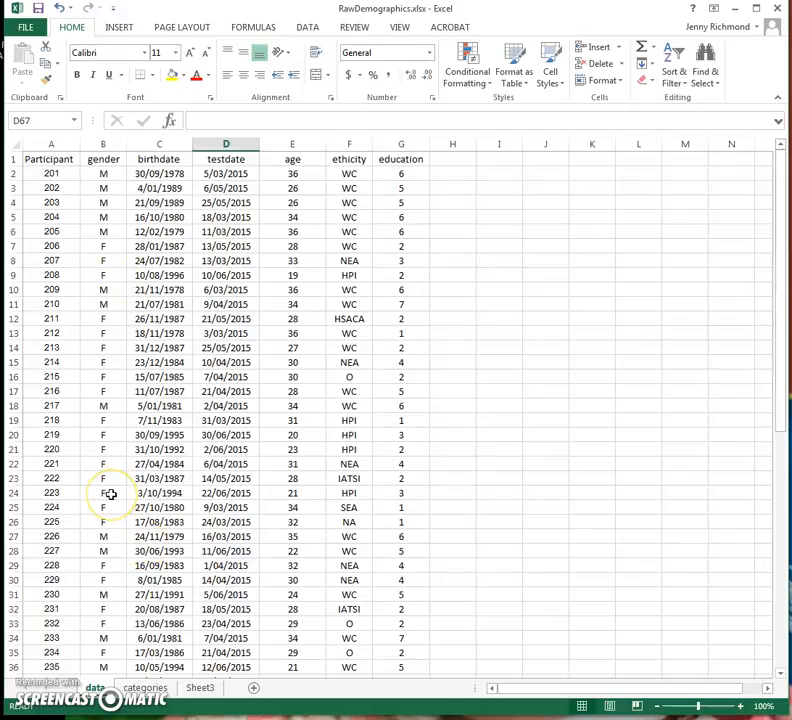
scroll(110, 494, "down", 13)
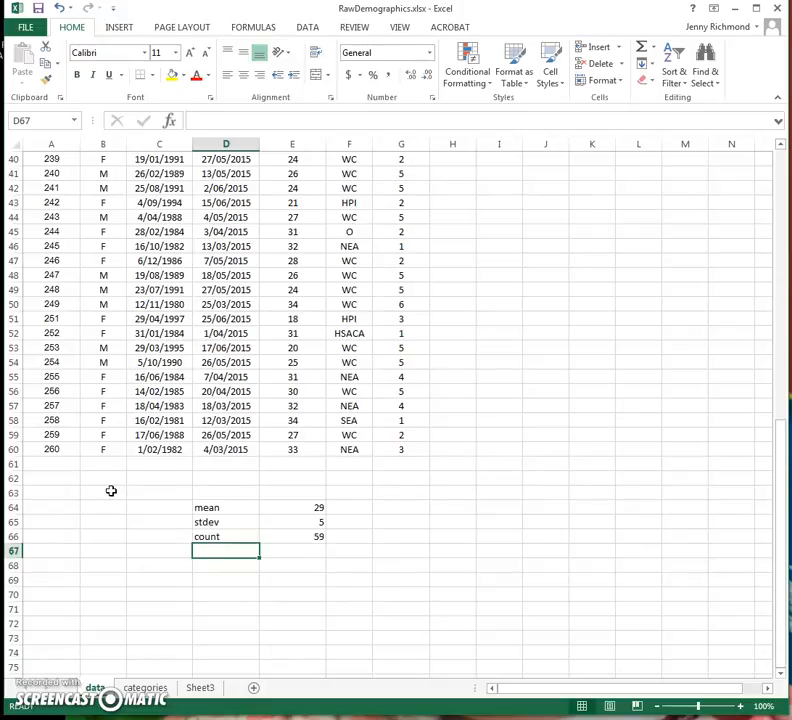
left_click(105, 504)
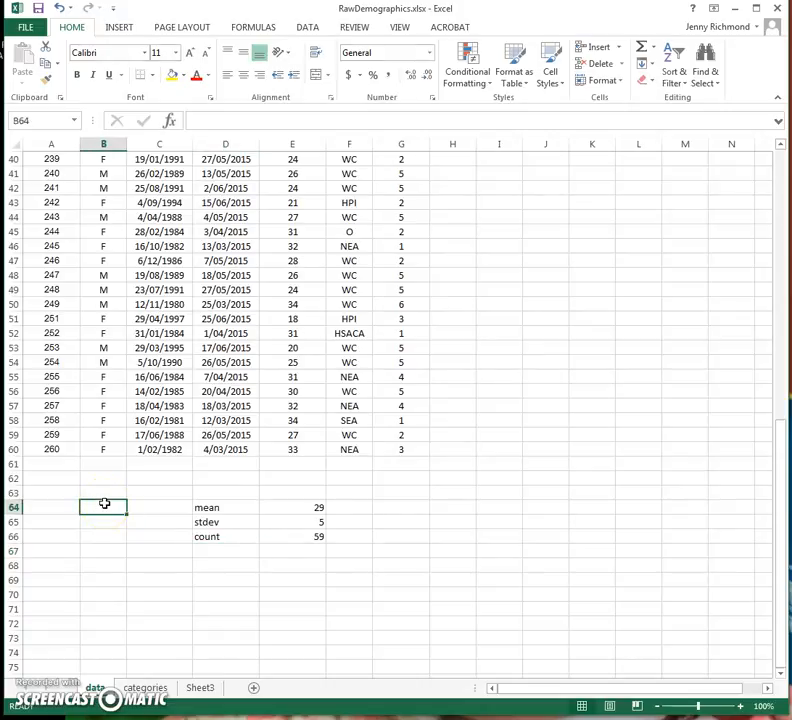
type("=coun")
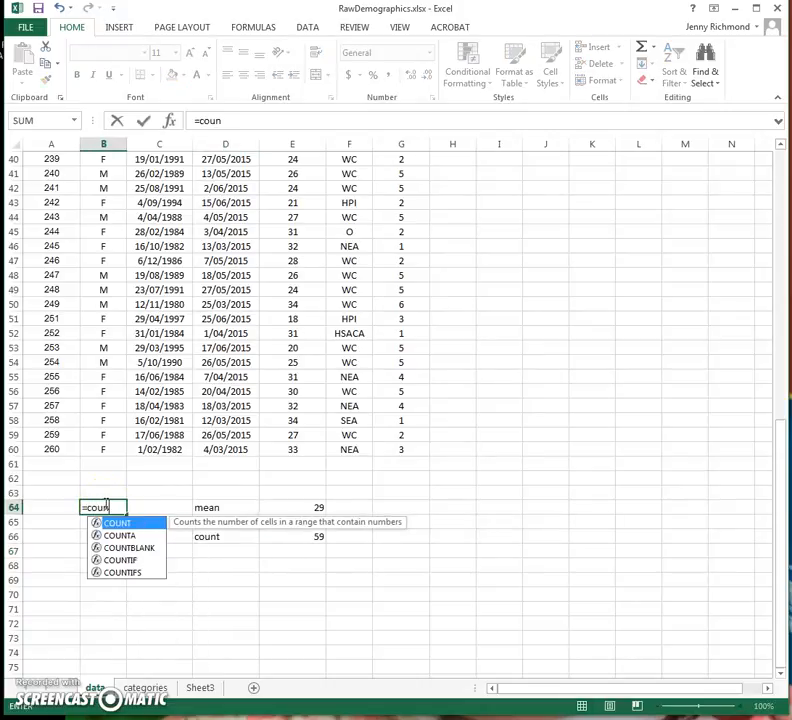
type("tif")
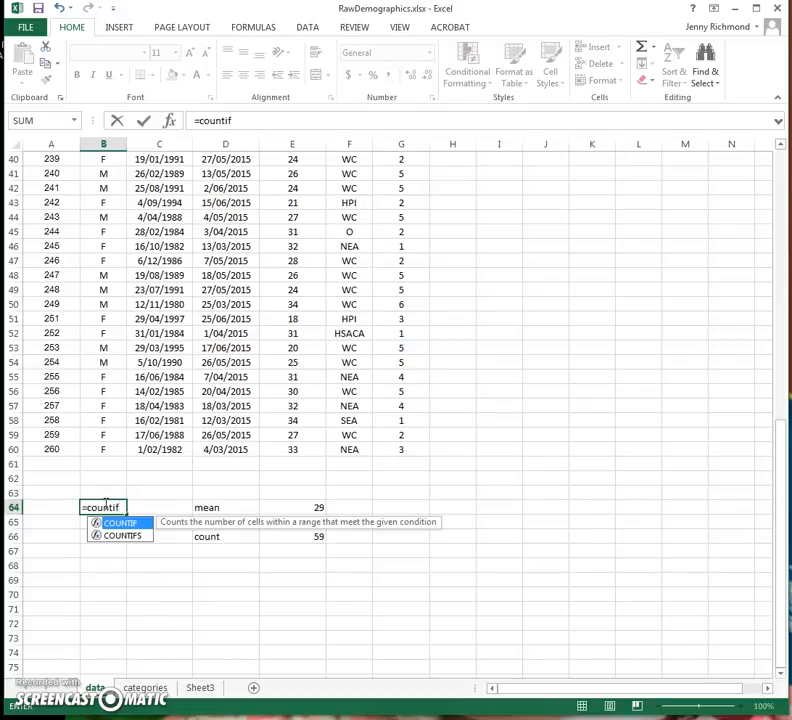
type("(")
left_click_drag(105, 449, 103, 172)
scroll(162, 372, "down", 12)
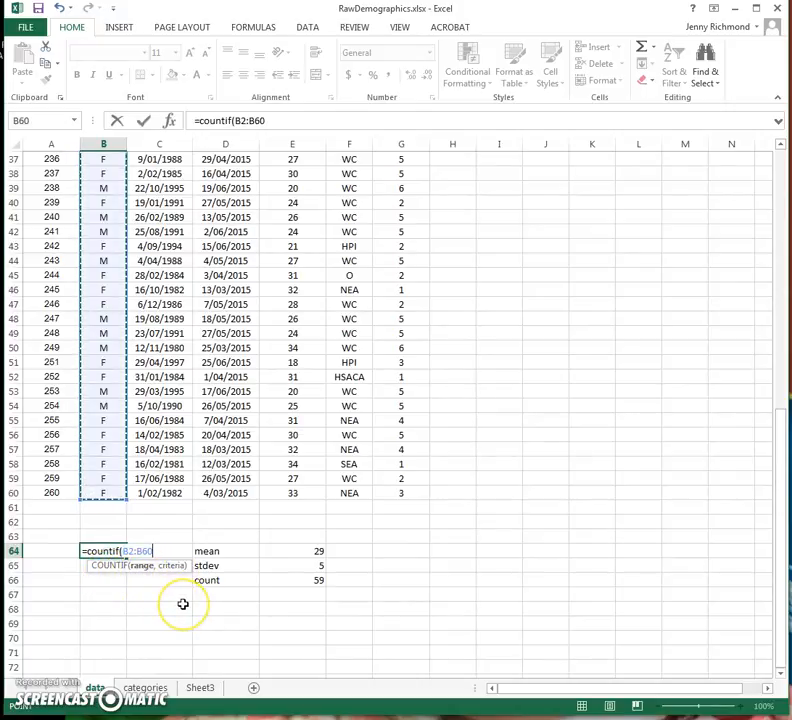
type(",")
type("\"F")
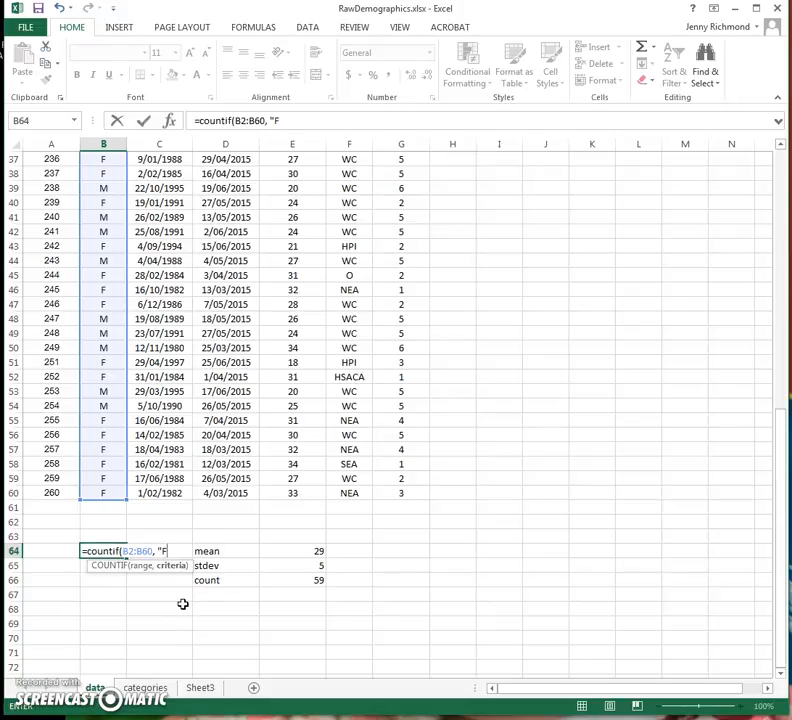
type("\")")
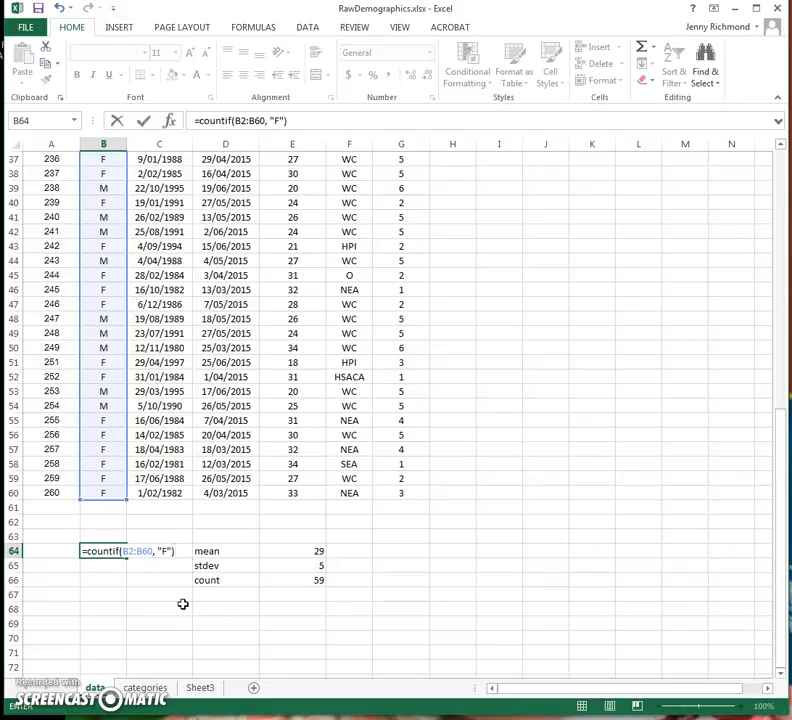
key("Return")
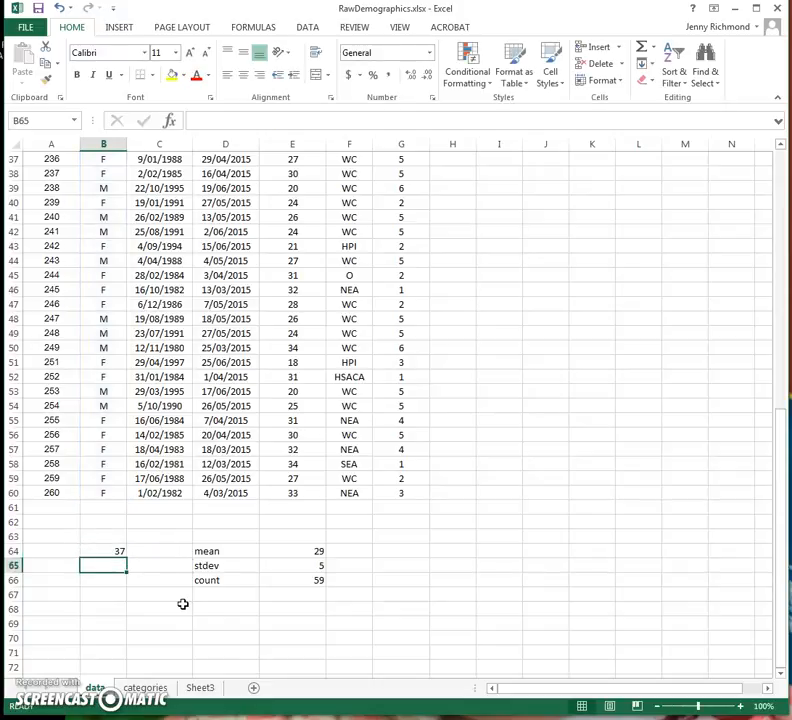
Fill the COUNTIF formula from B64 down into B65 and shift its counted range back to B2:B60
left_click(103, 548)
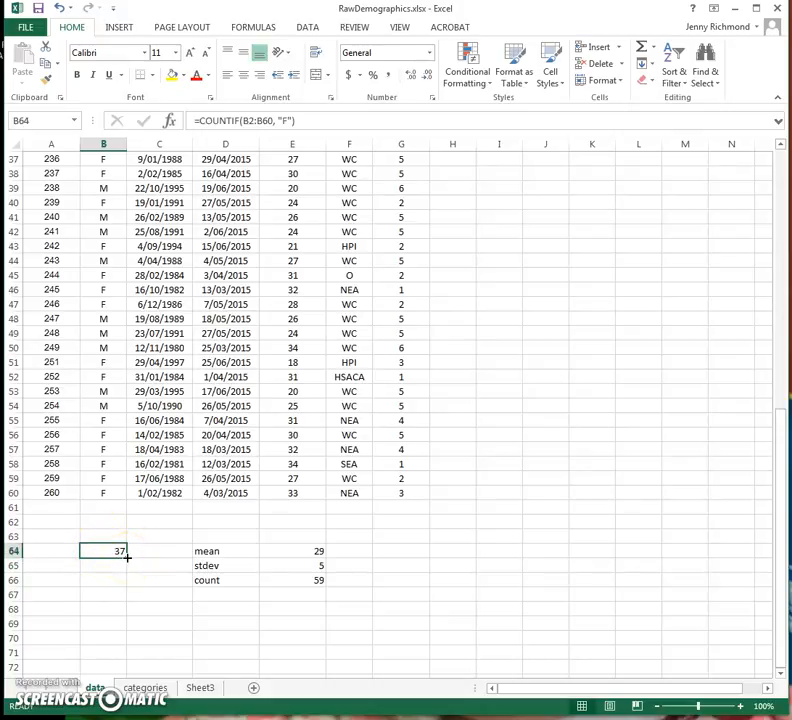
left_click_drag(127, 557, 128, 571)
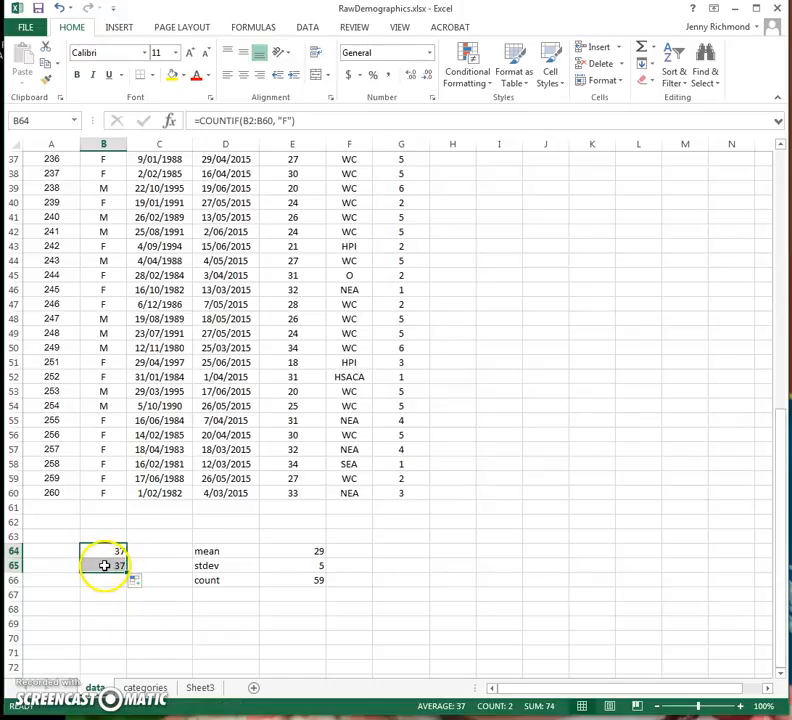
double_click(104, 566)
scroll(168, 540, "up", 7)
scroll(178, 537, "up", 5)
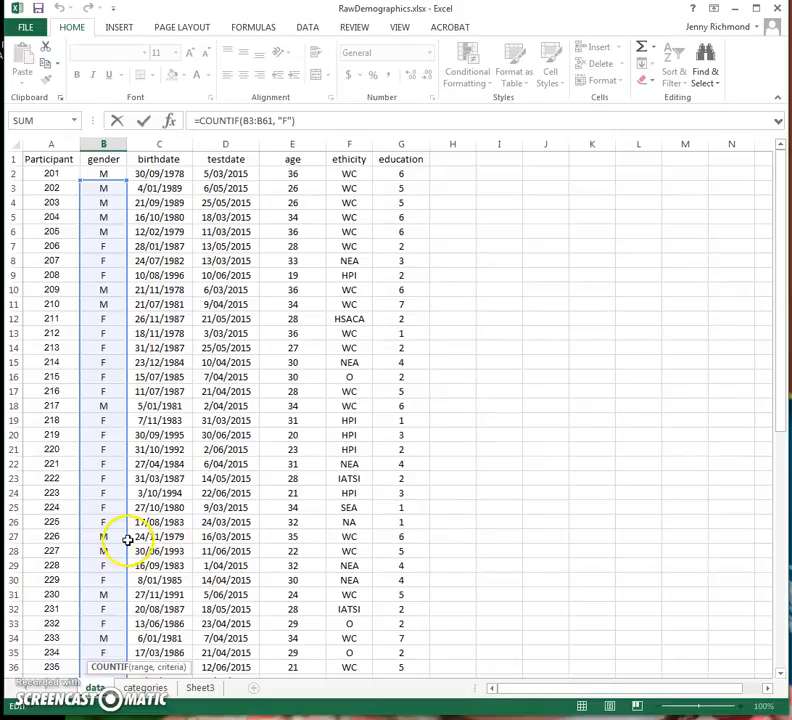
left_click_drag(125, 541, 110, 523)
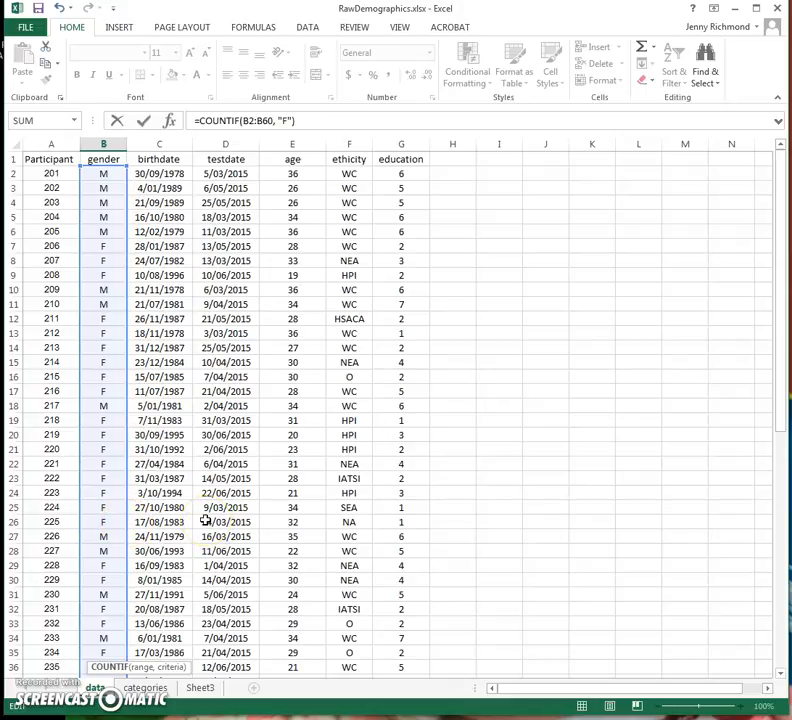
Change the criterion of the COUNTIF formula in B65 to "M" to count the male participants
scroll(205, 520, "down", 12)
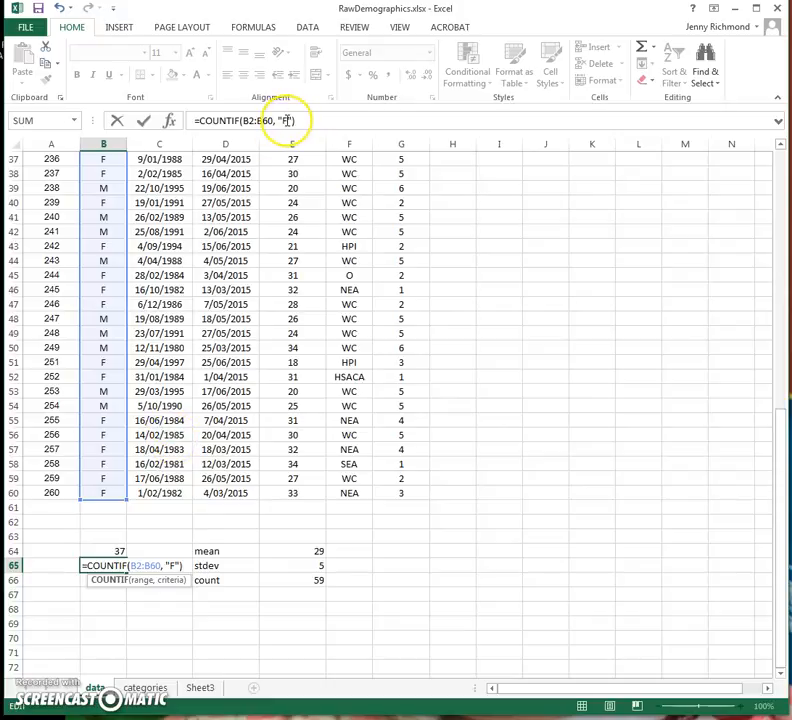
left_click(289, 120)
key("BackSpace")
type("M")
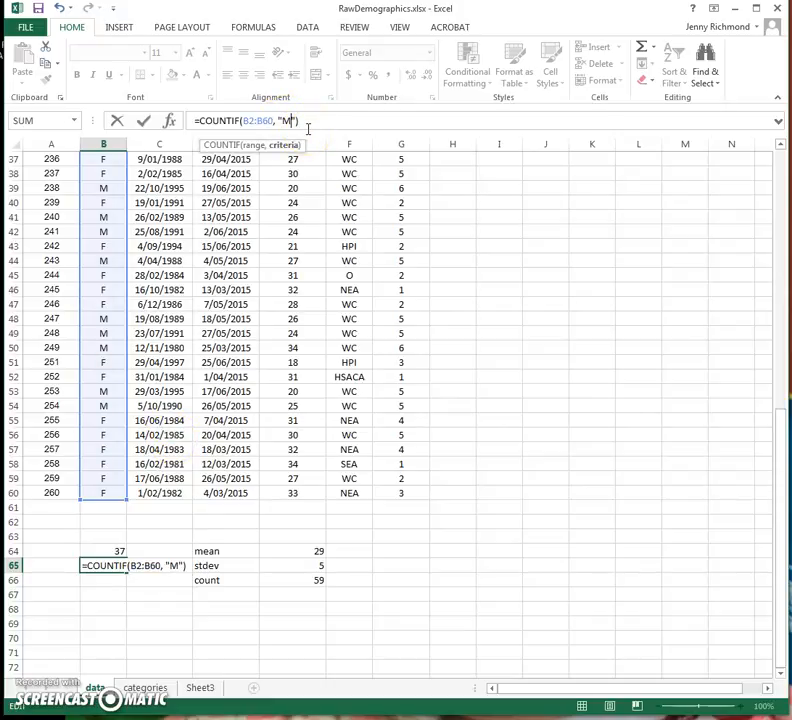
key("Return")
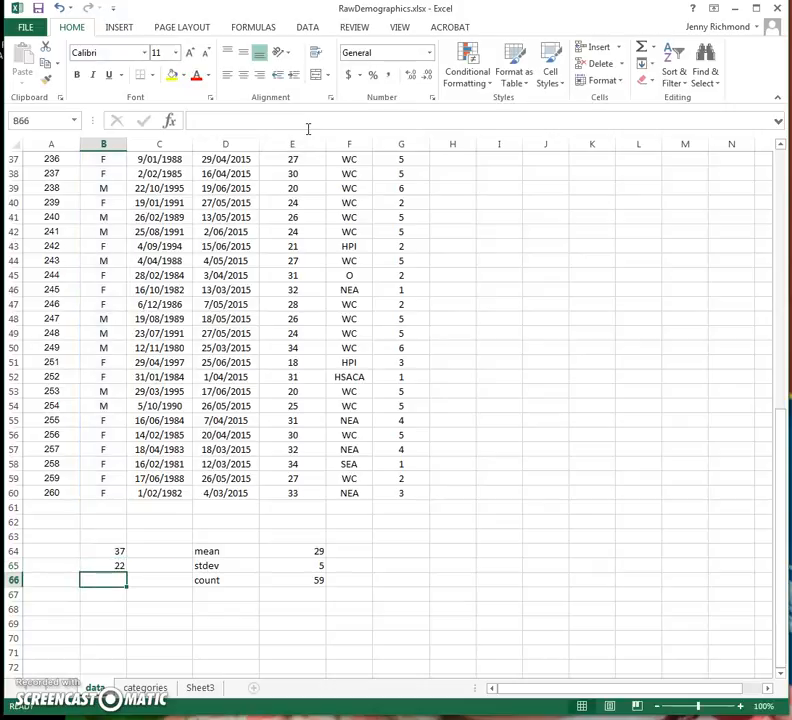
Label the two gender counts by entering female in A64 and male in A65
left_click(66, 548)
type("female")
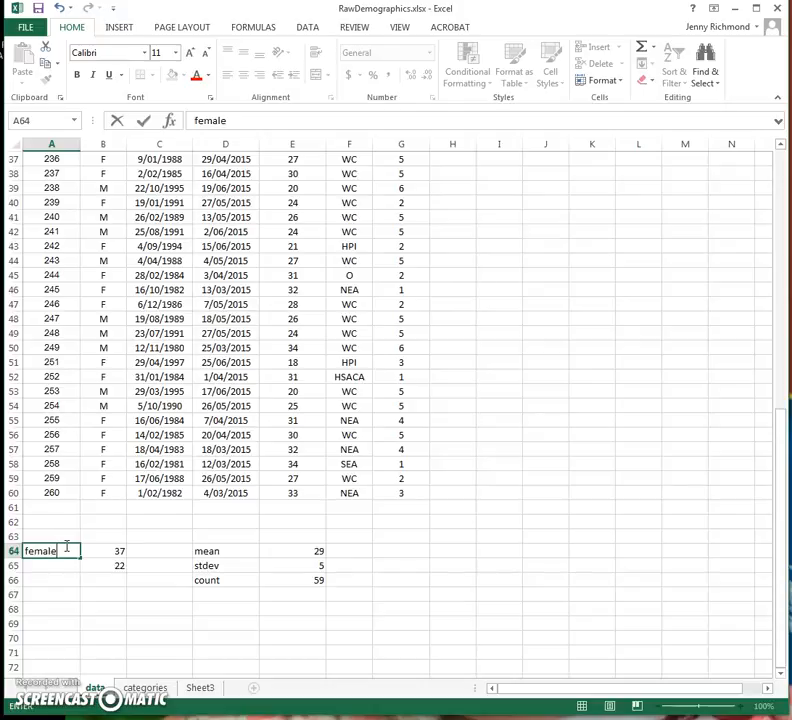
key("Return")
type("male")
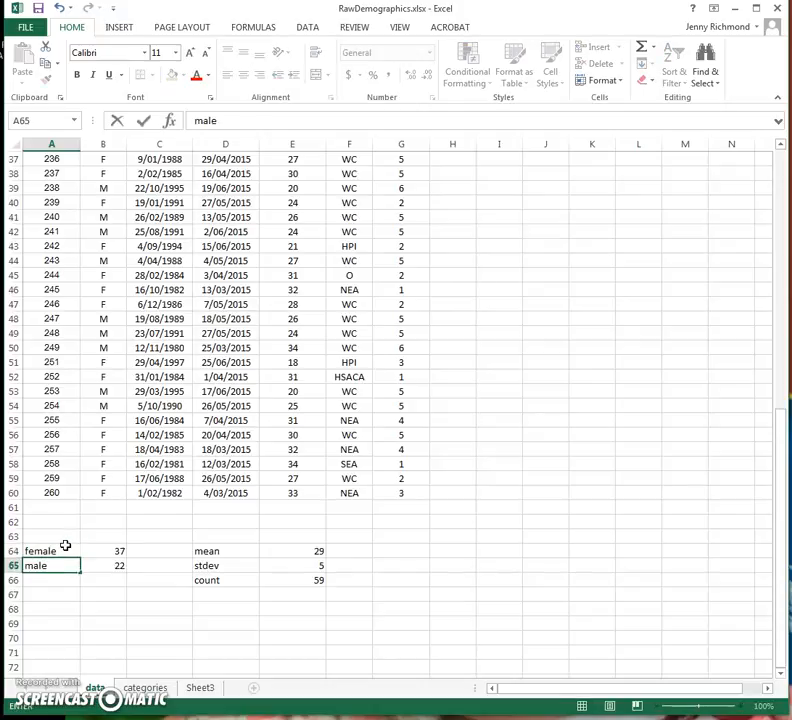
key("Return")
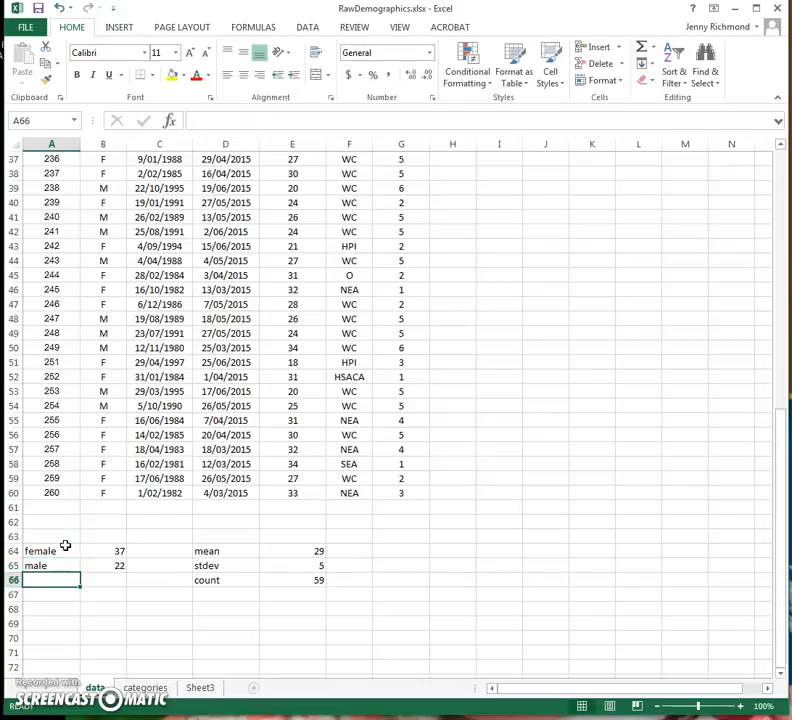